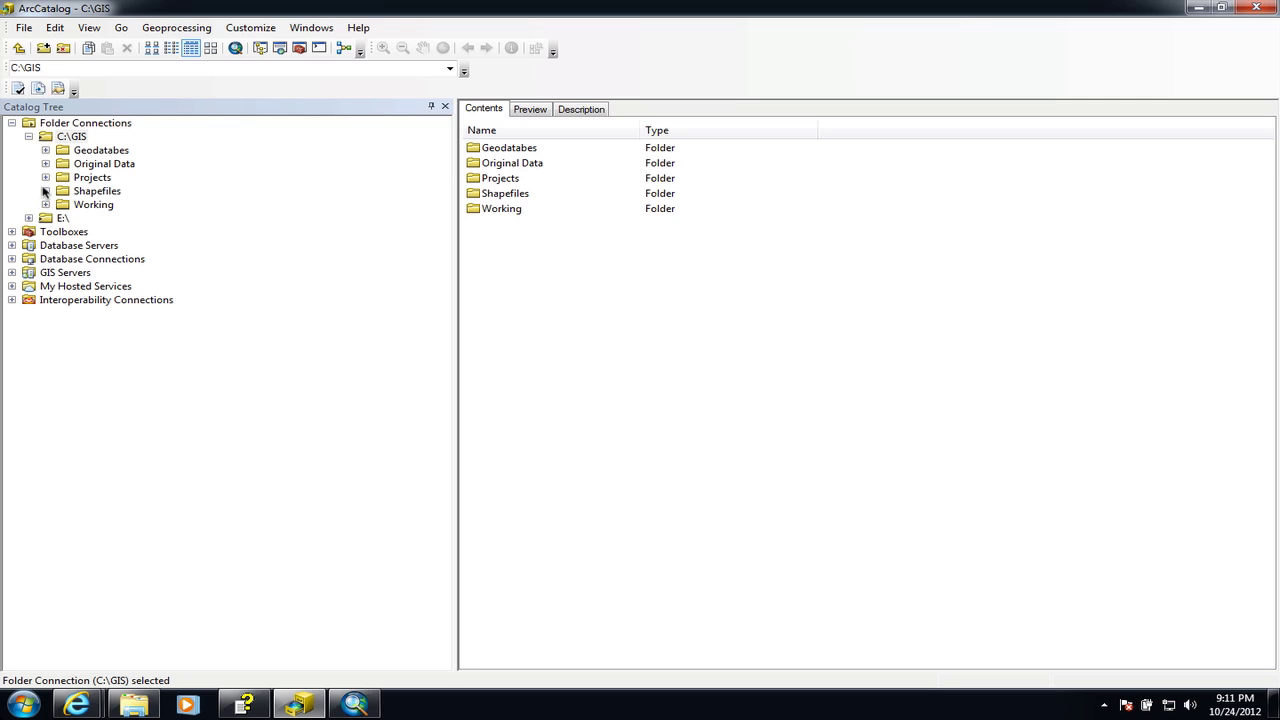
Start a single-table geodatabase export of the first sheet, 'Bird data submitted to the EU$', from UK_SPA_20110905.xls in the Original Data folder
left_click(45, 164)
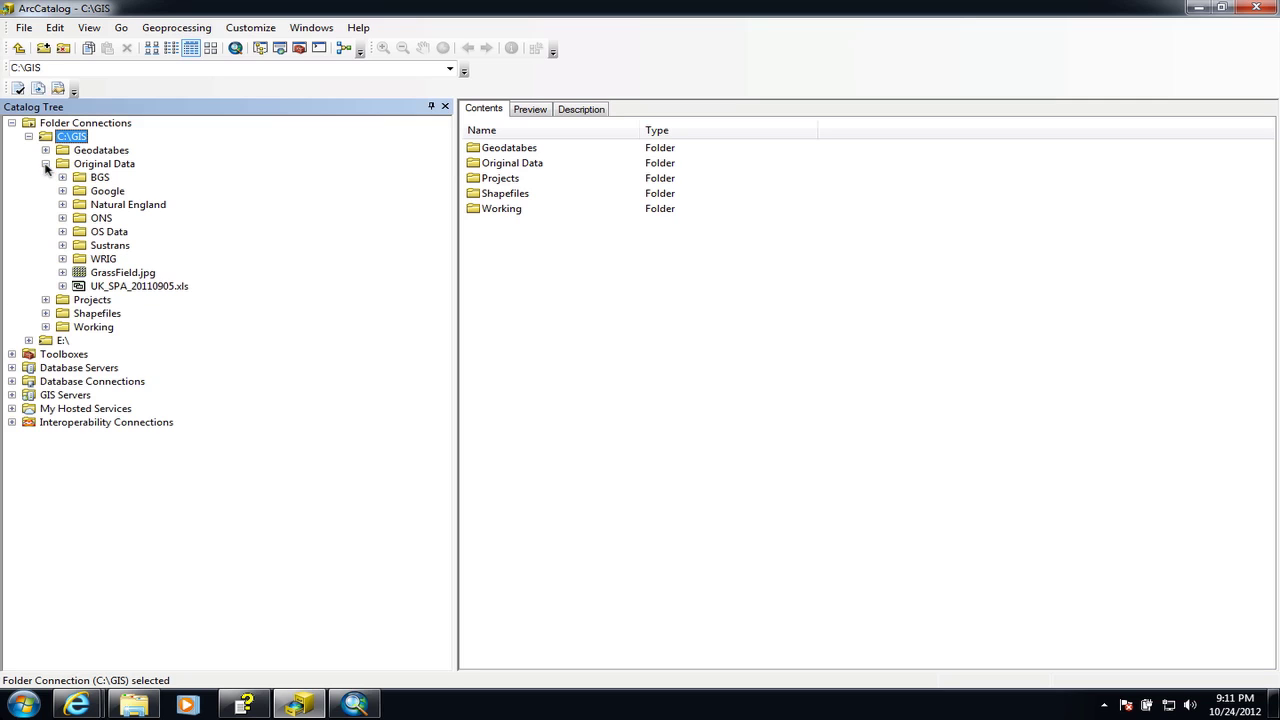
left_click(146, 287)
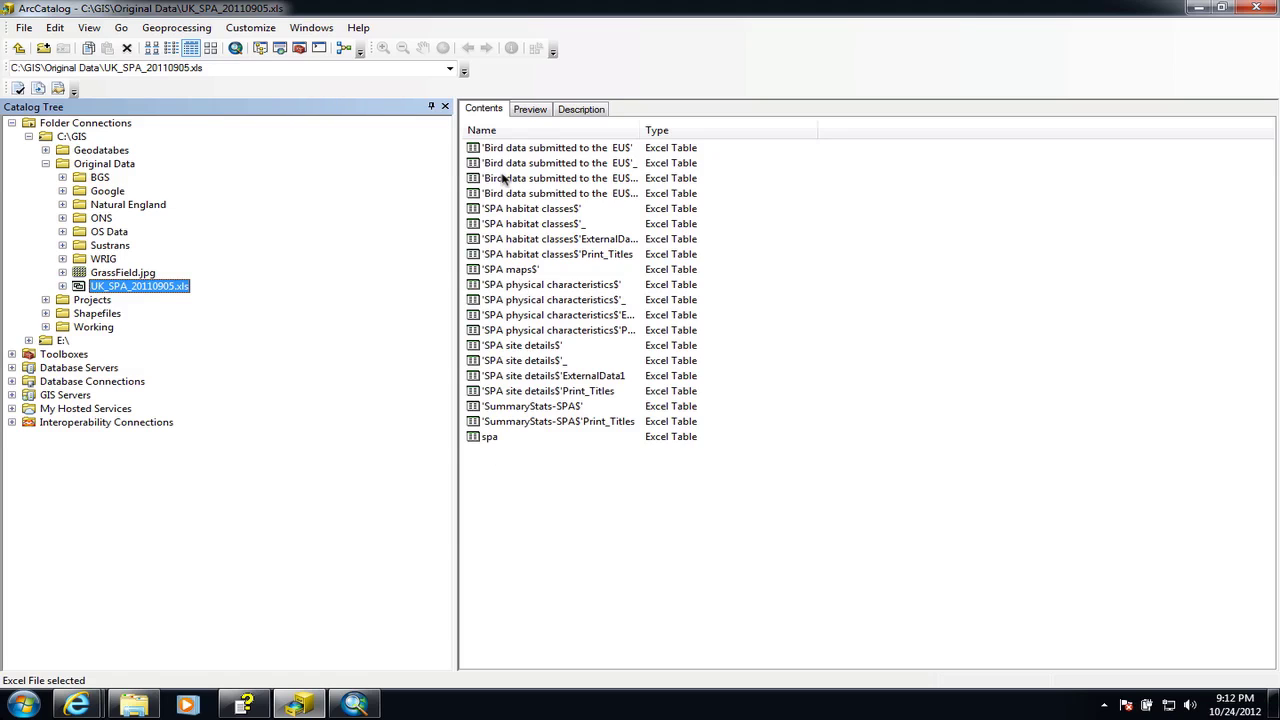
left_click(474, 151)
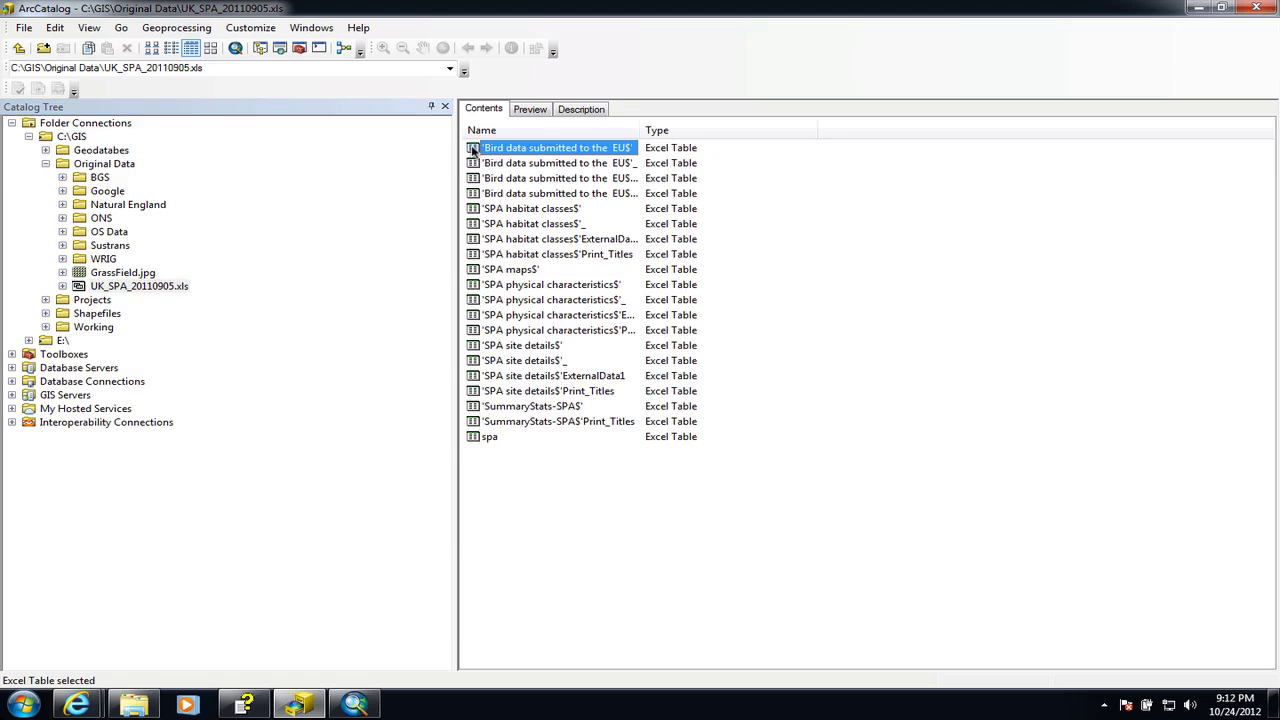
right_click(474, 151)
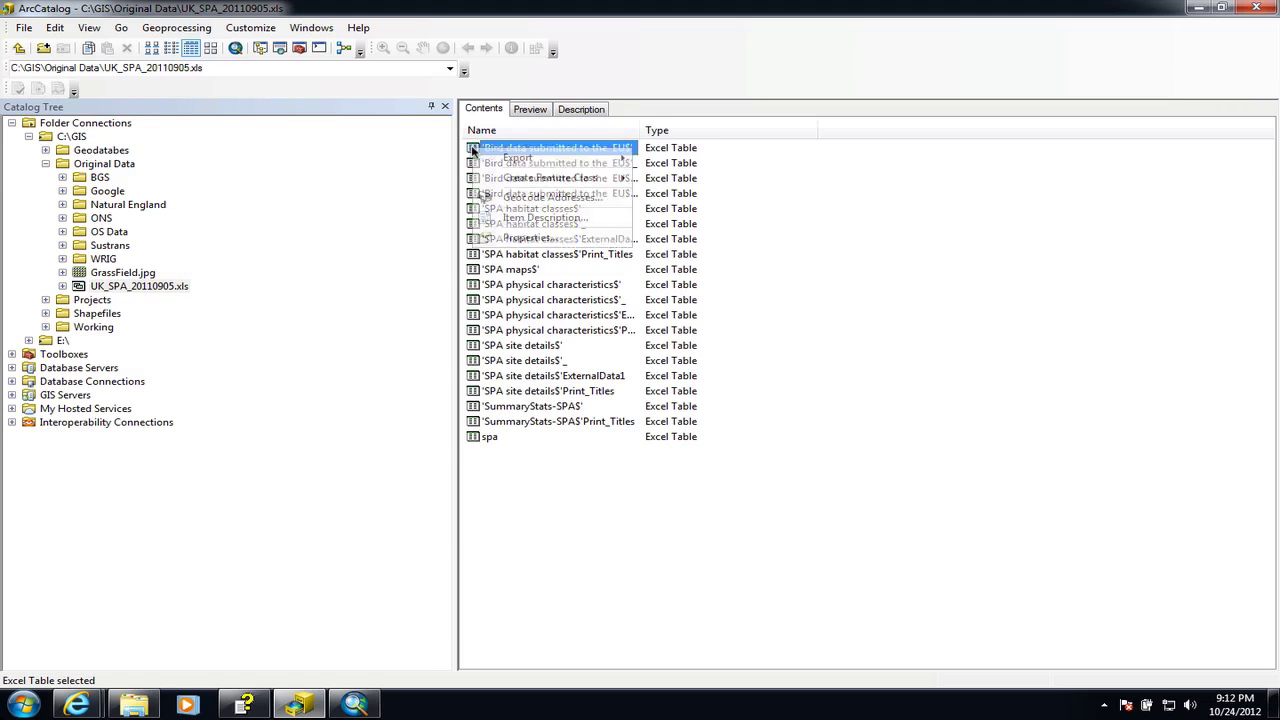
mouse_move(518, 161)
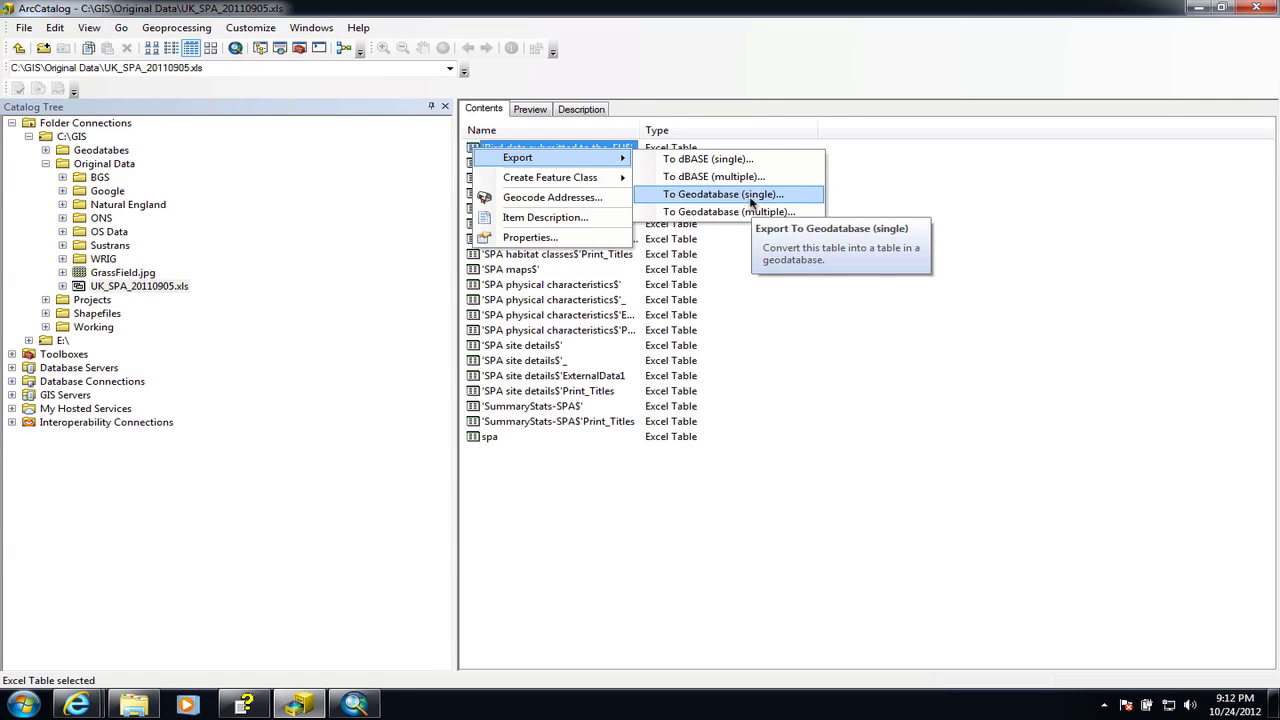
left_click(751, 196)
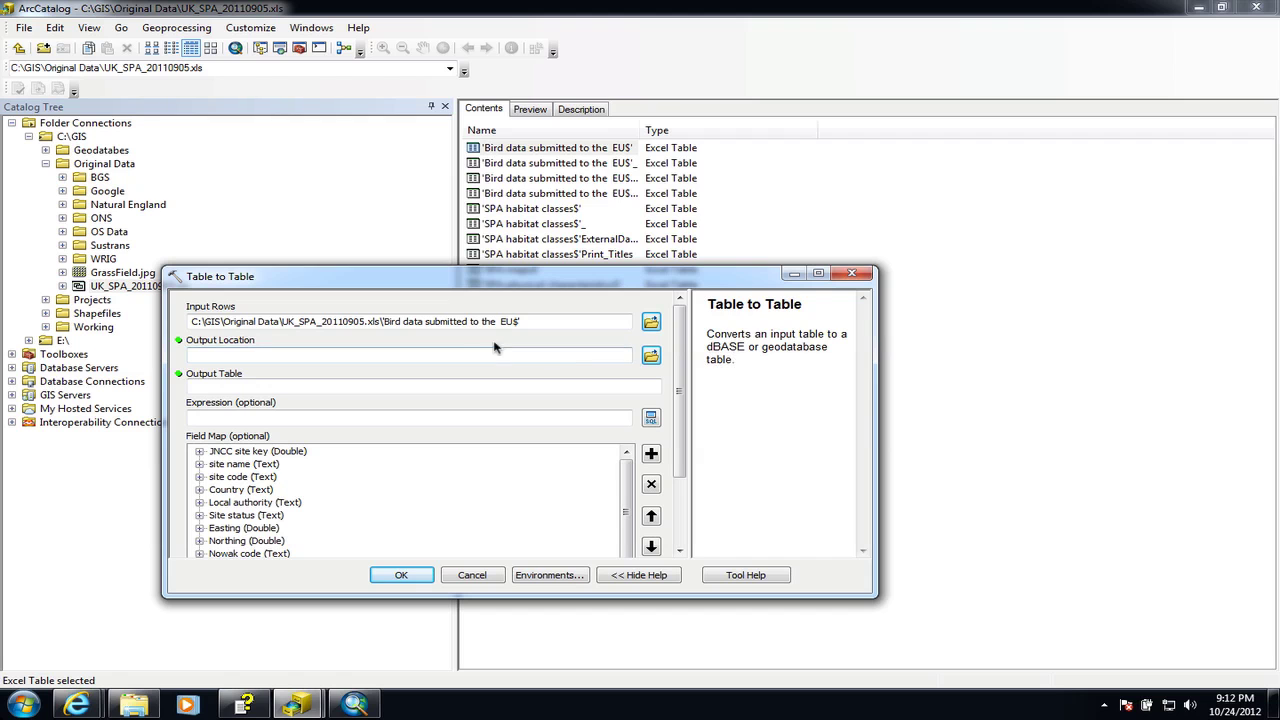
Set the export's output location to Hadlow.gdb, name the output table birds, and run the conversion
left_click(651, 356)
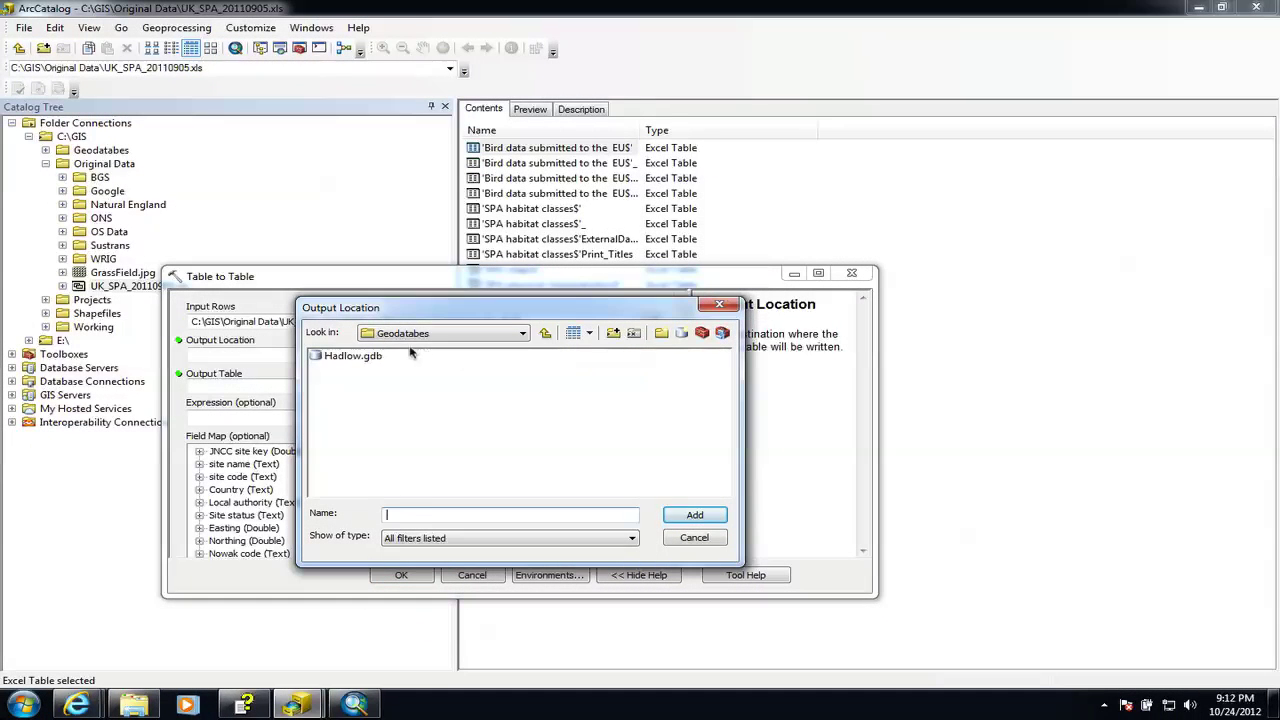
left_click(336, 358)
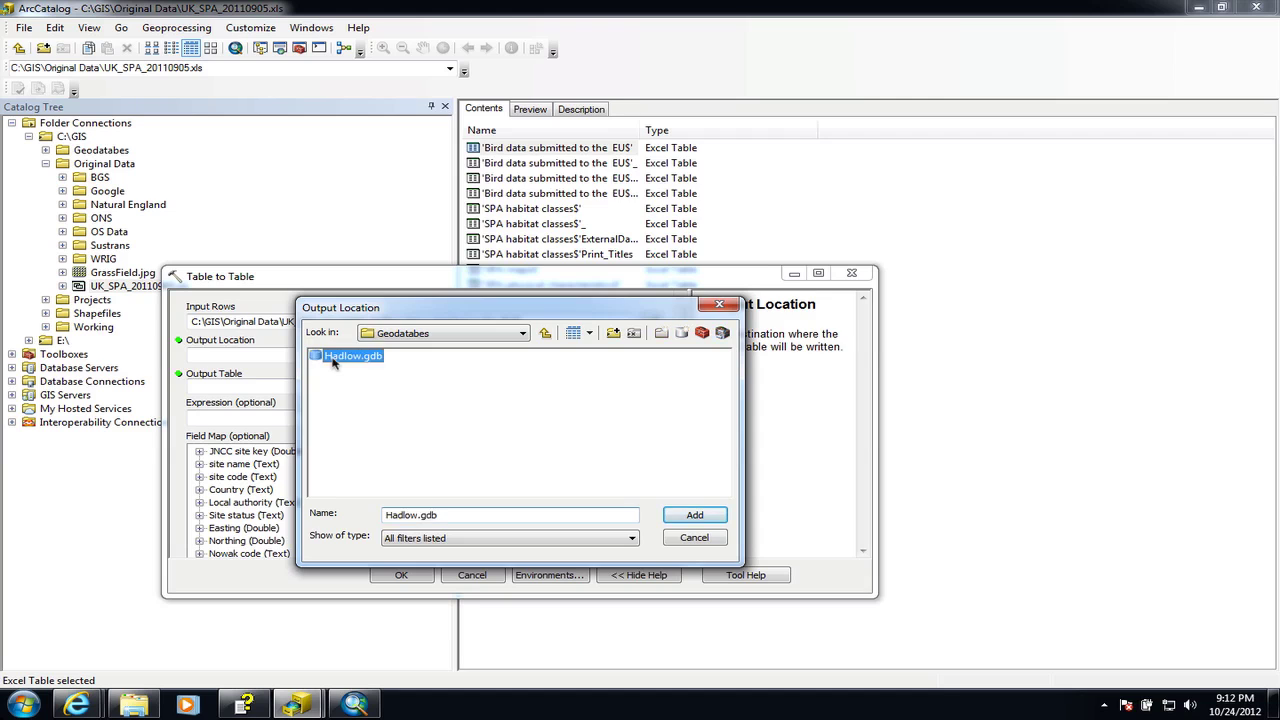
left_click(690, 516)
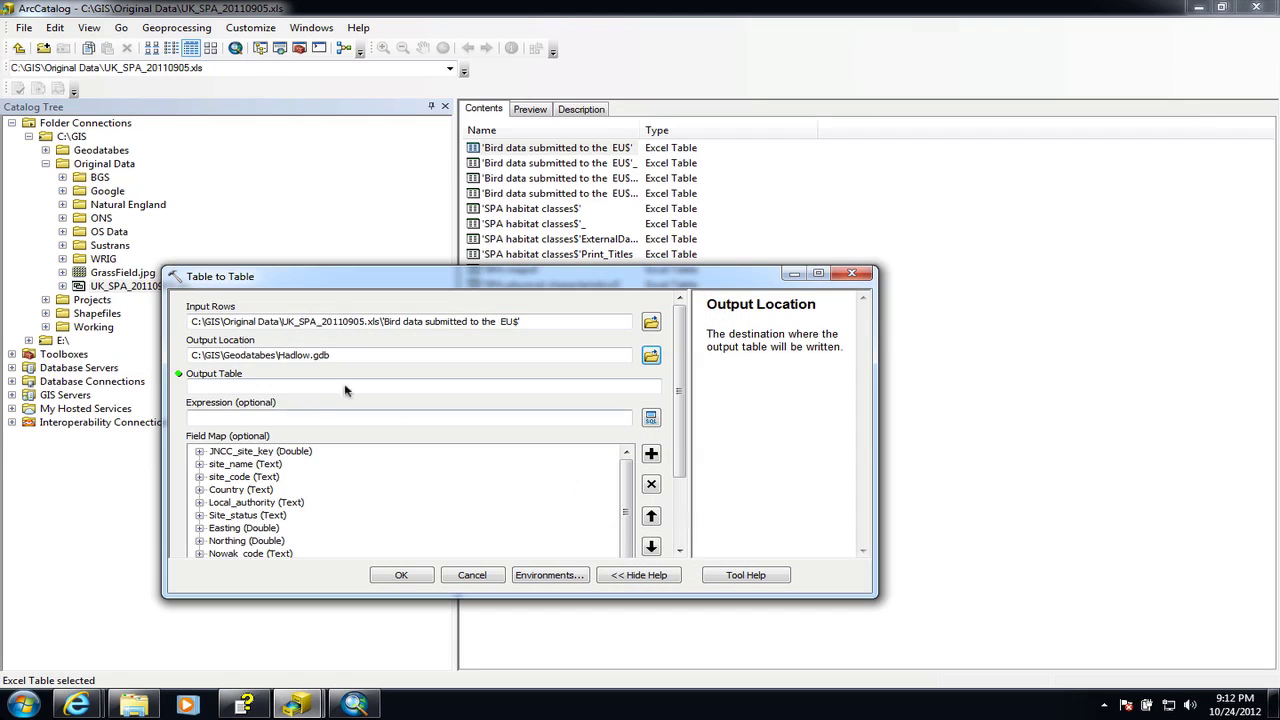
left_click(228, 388)
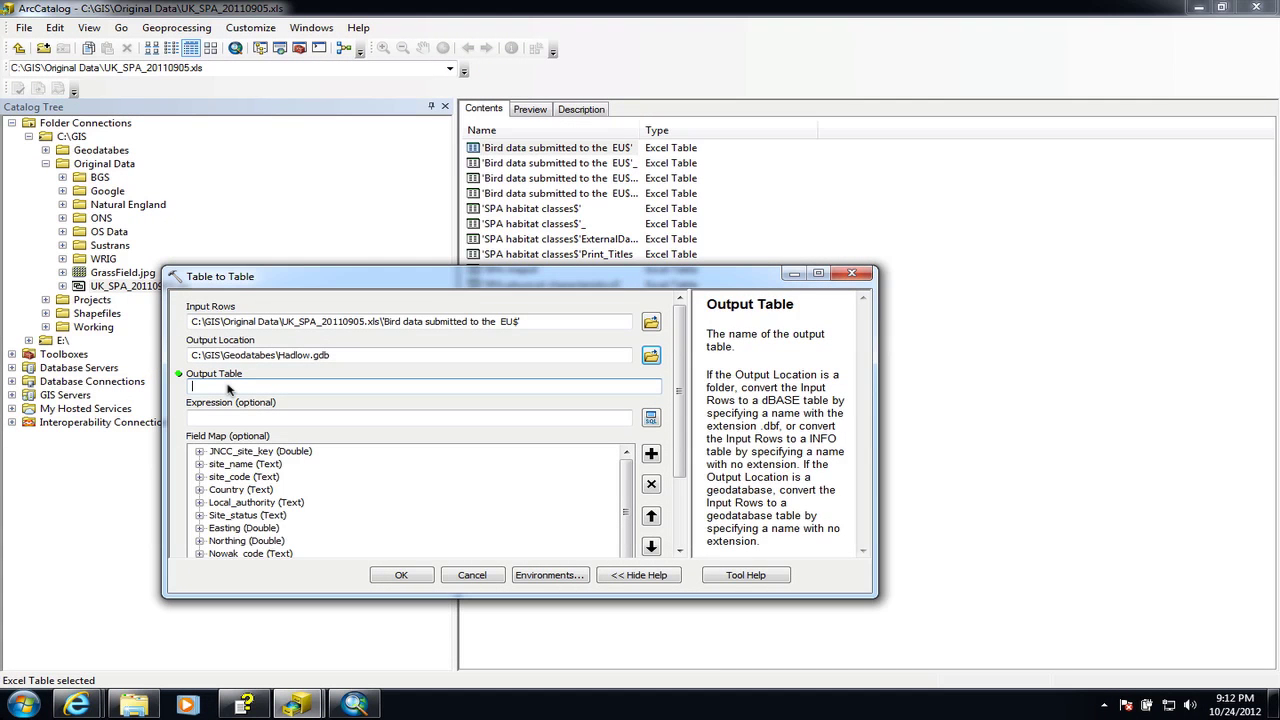
type("birds")
left_click(401, 575)
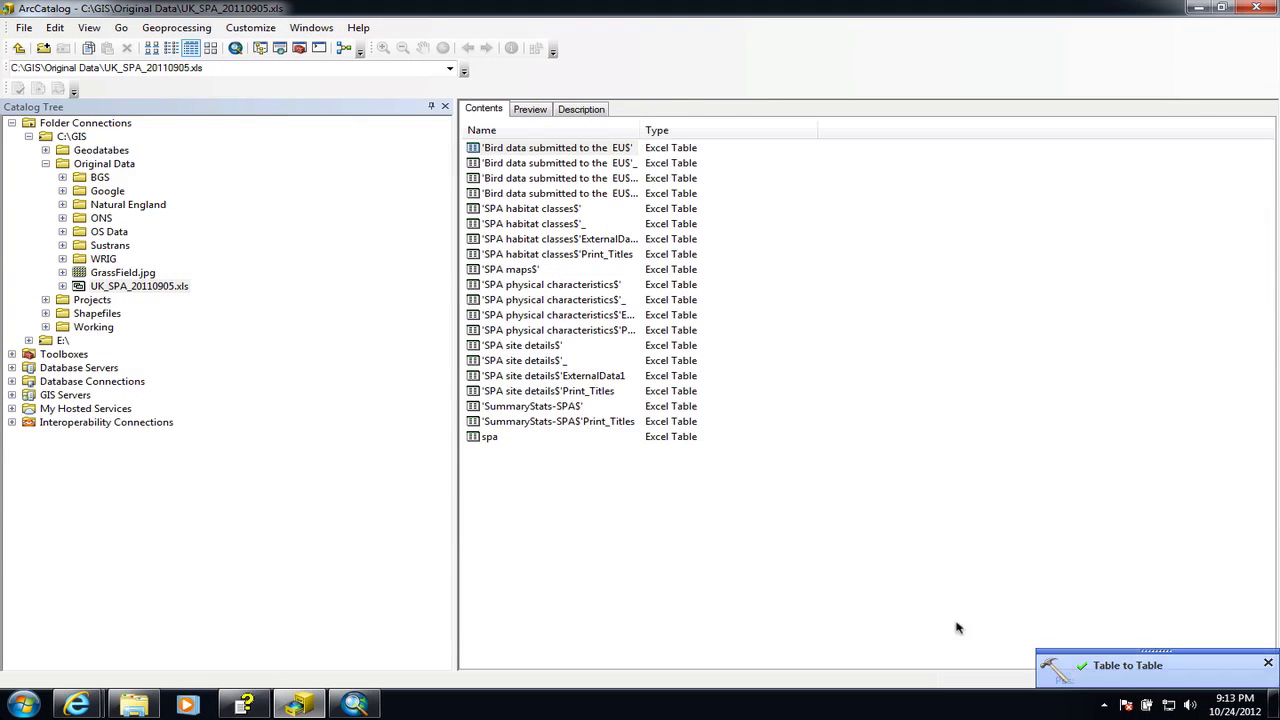
Preview the birds table in Hadlow.gdb and examine its Easting and Northing columns
left_click(45, 150)
left_click(84, 165)
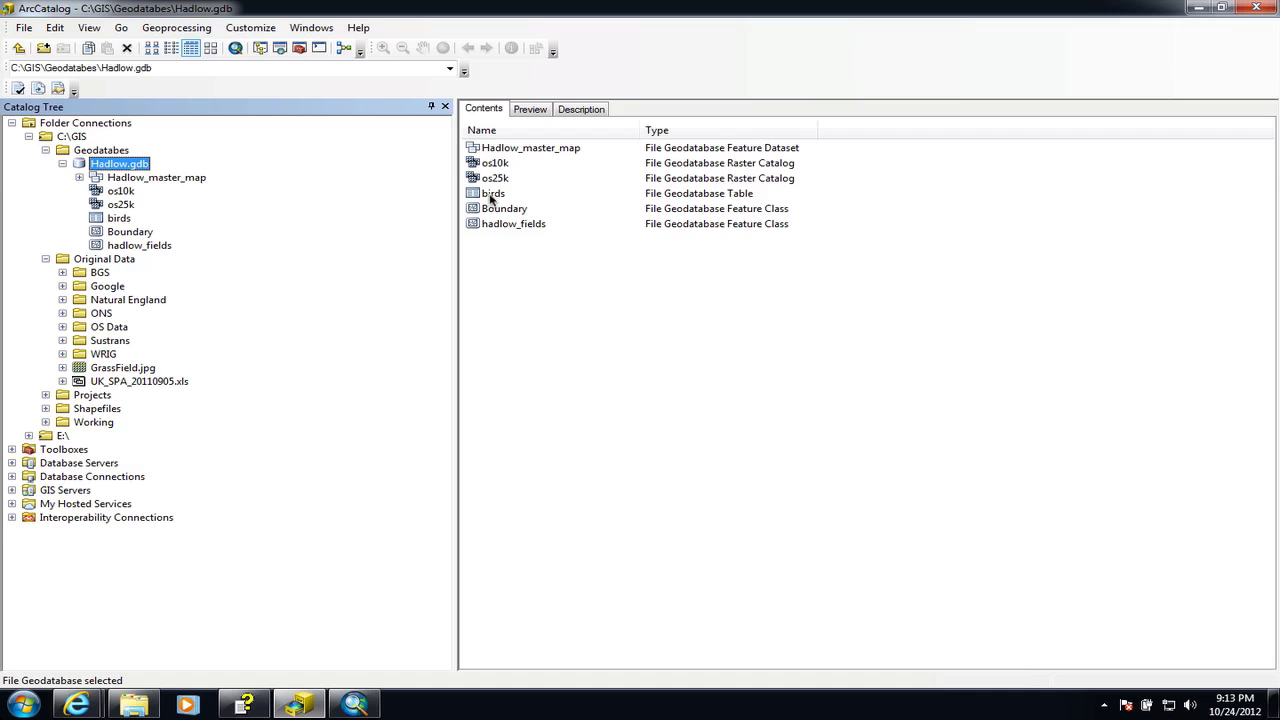
left_click(491, 195)
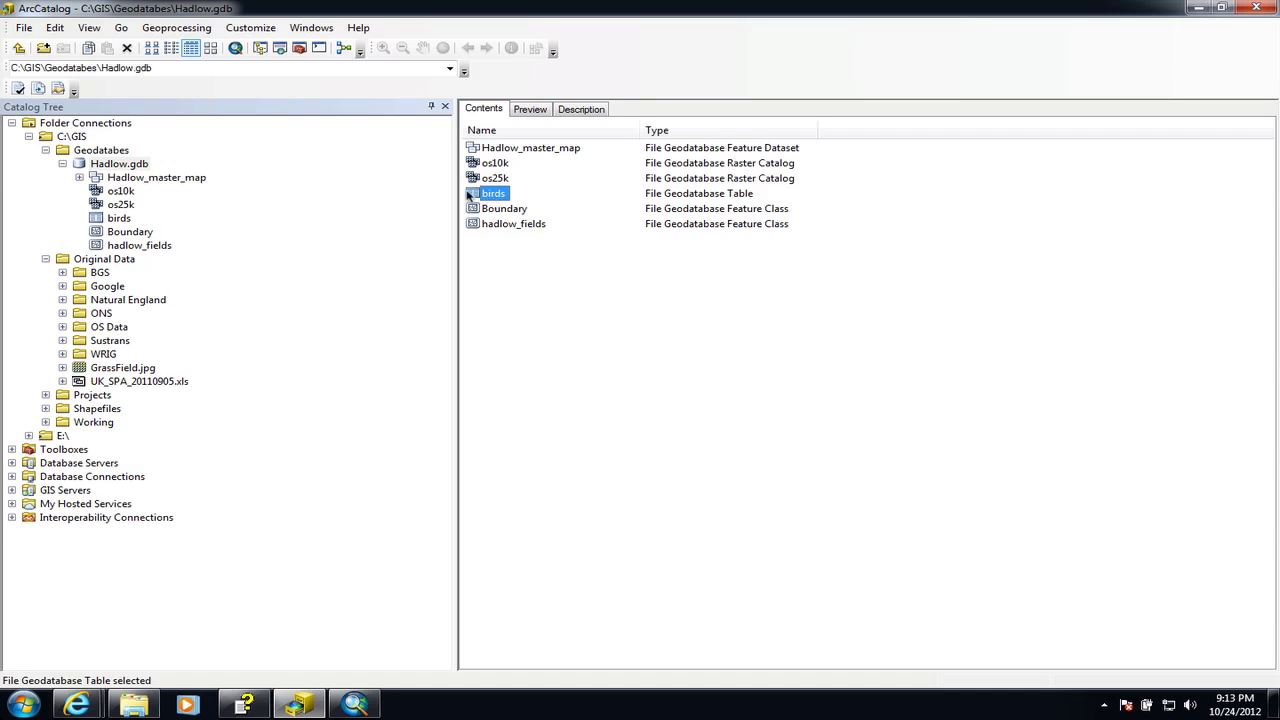
left_click(529, 110)
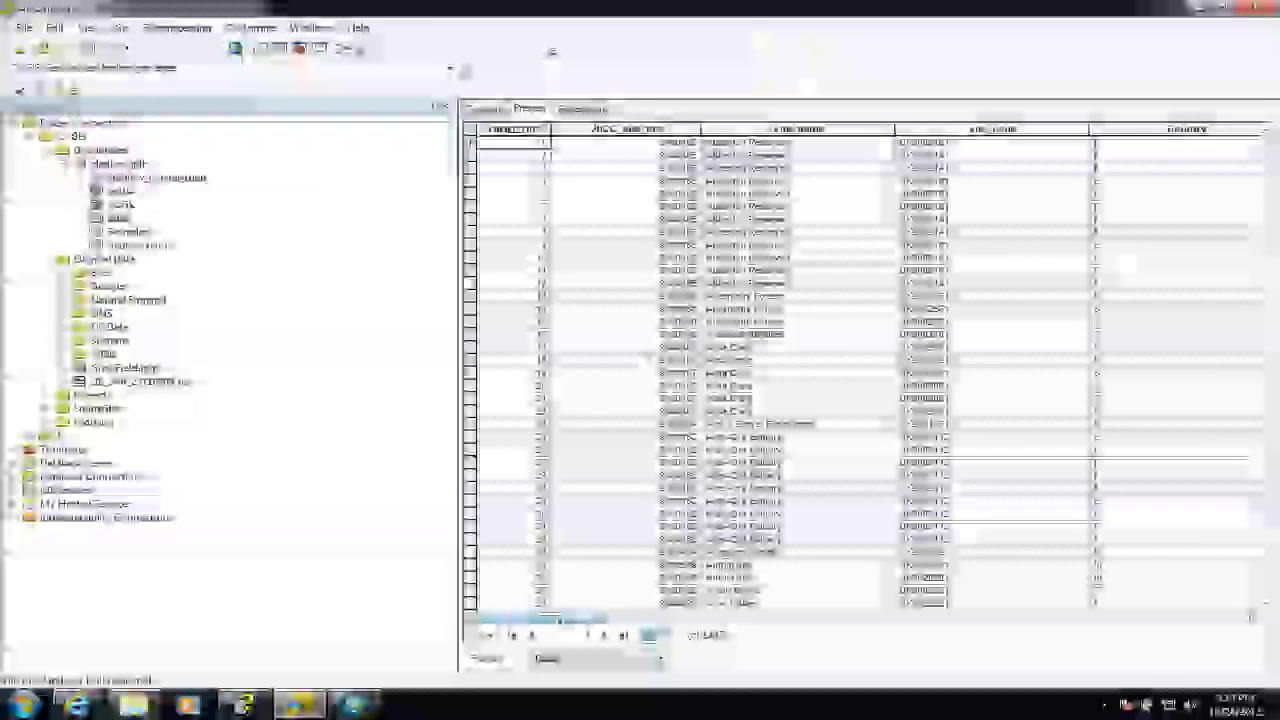
left_click_drag(545, 620, 704, 622)
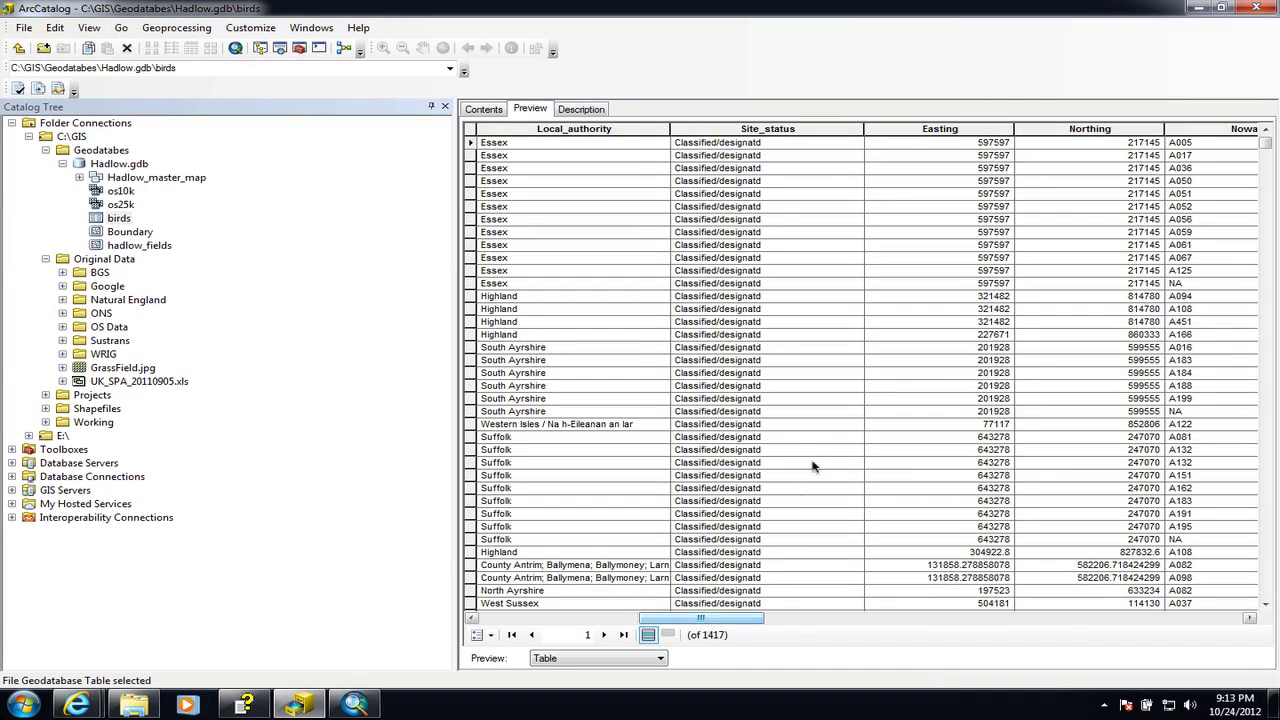
left_click(935, 138)
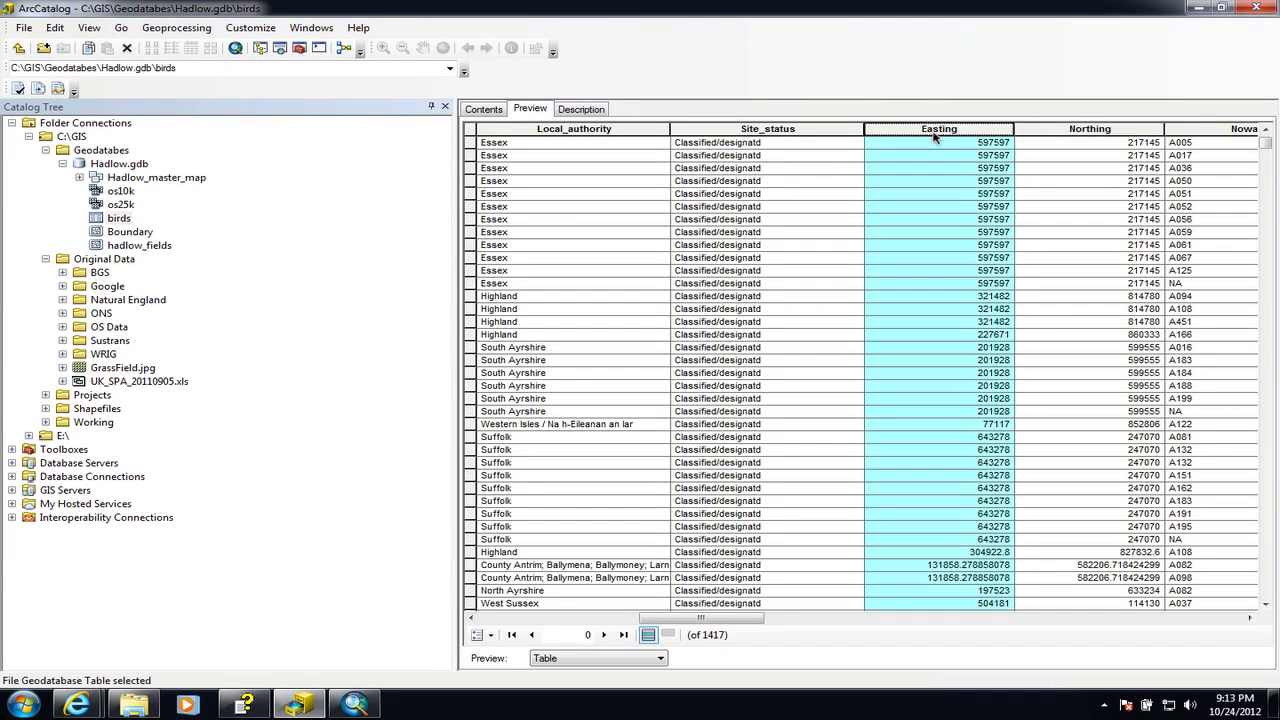
left_click(1078, 137)
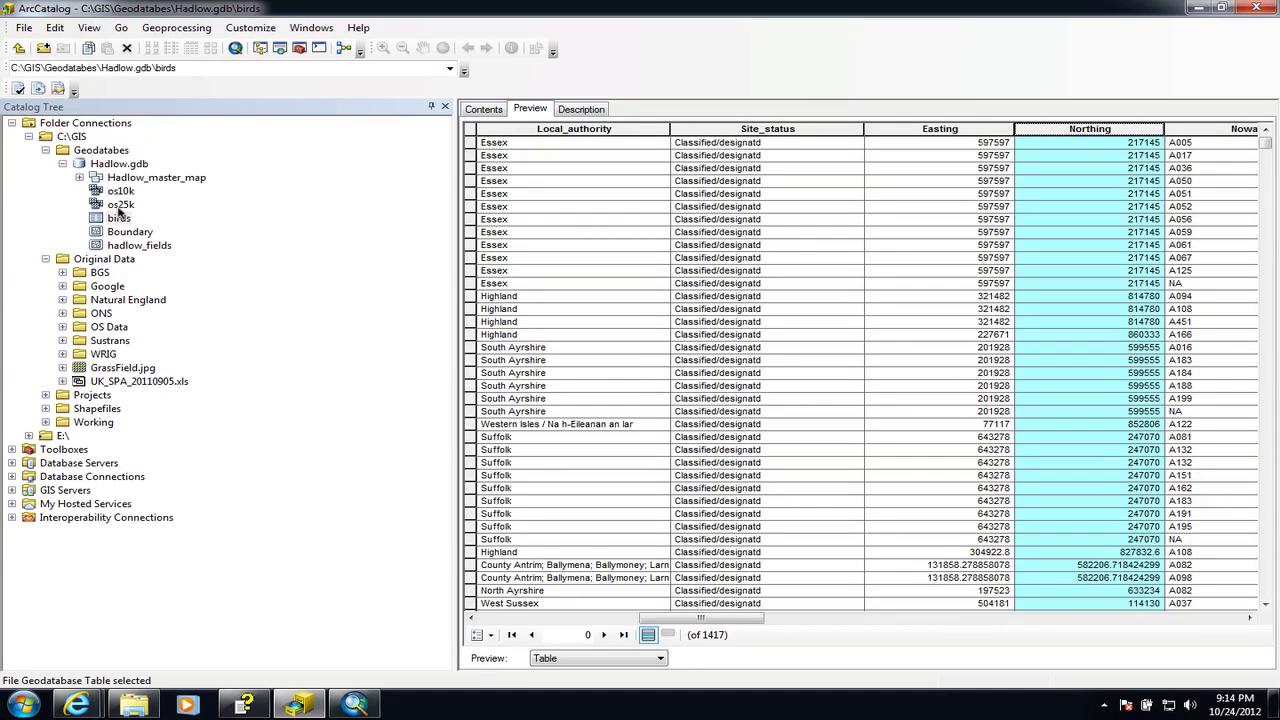
Switch to ArcMap and remove the hadlow_fields layer from the map
left_click(368, 708)
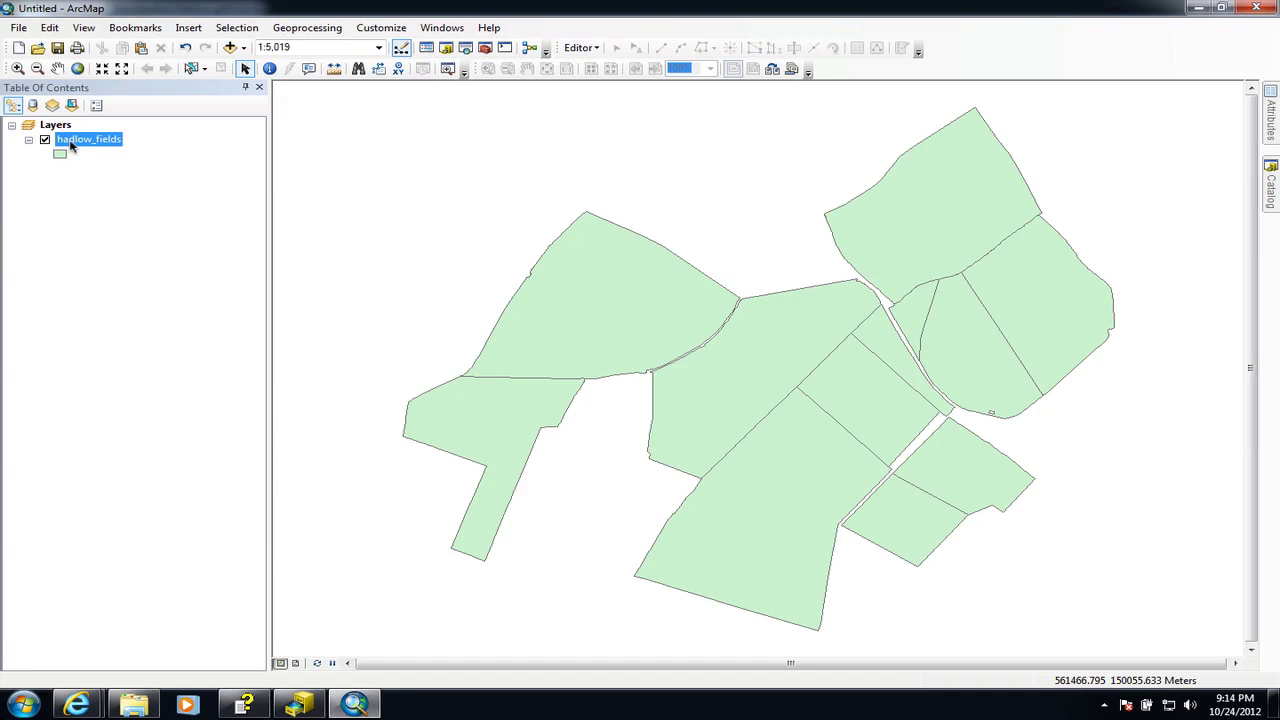
right_click(71, 145)
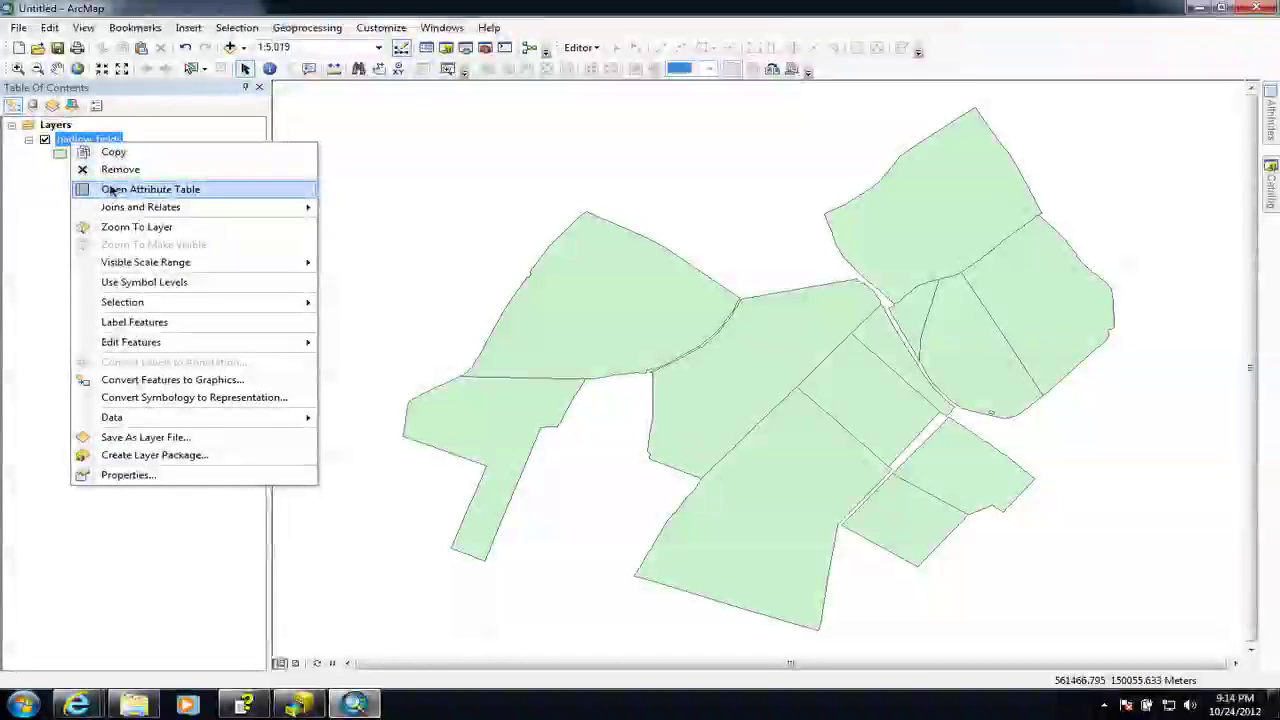
left_click(116, 173)
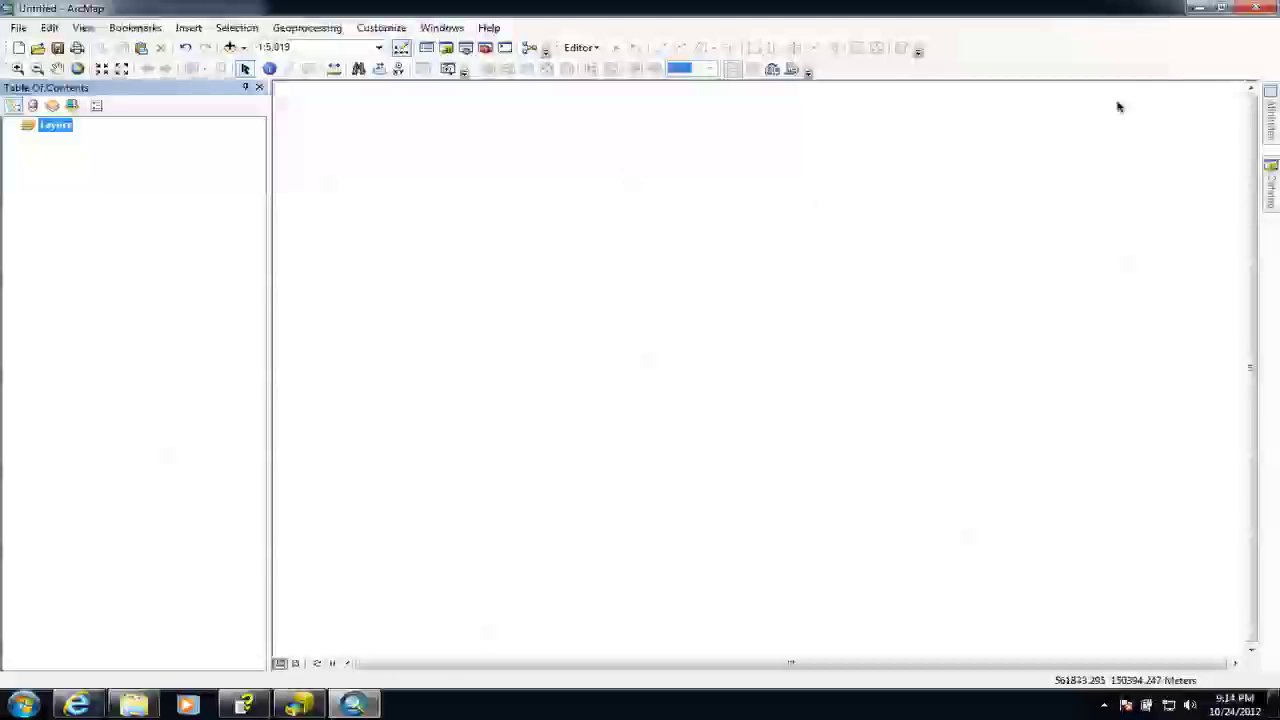
Refresh the Hadlow.gdb geodatabase in the catalog and add its birds table to the map
left_click(1271, 177)
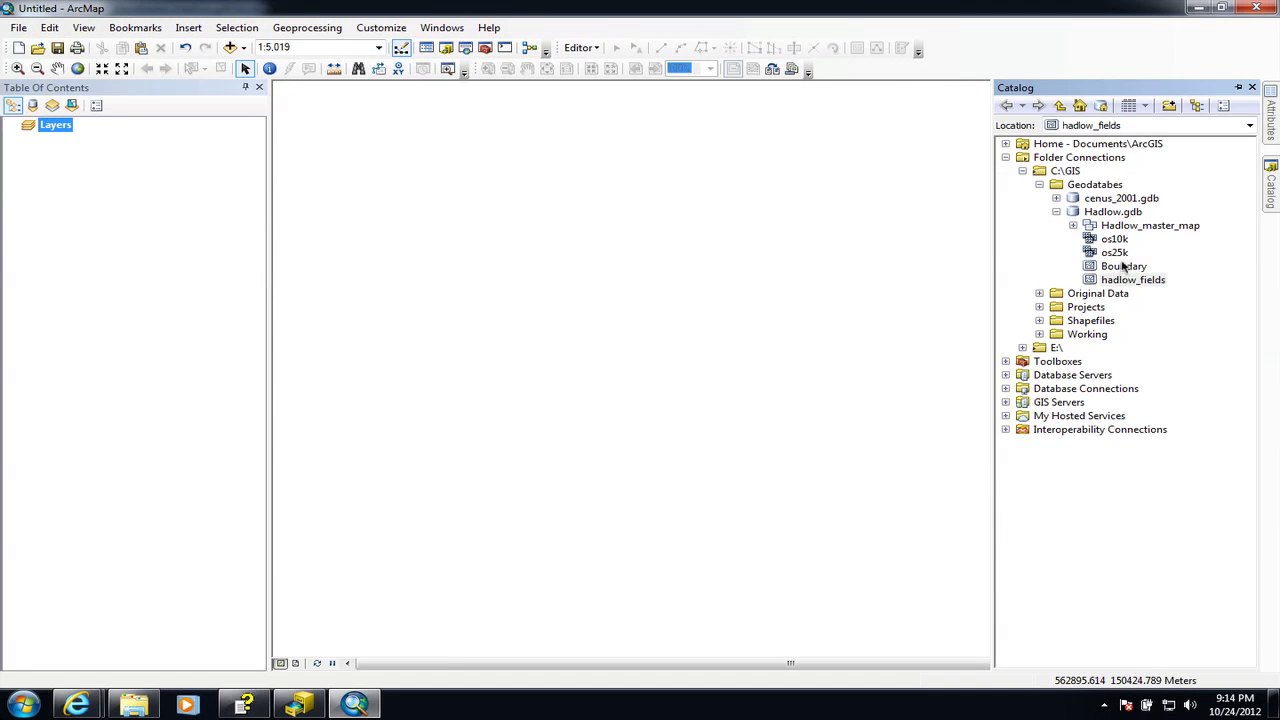
left_click(1109, 213)
right_click(1109, 213)
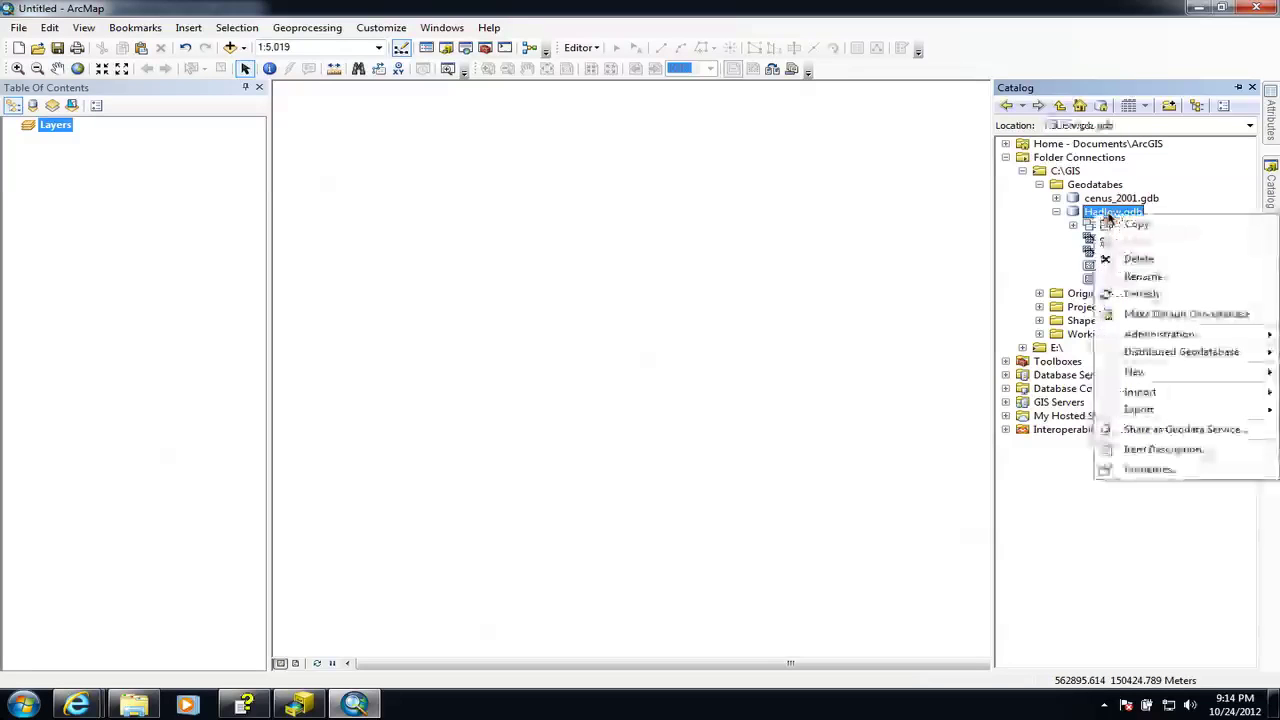
left_click(1139, 295)
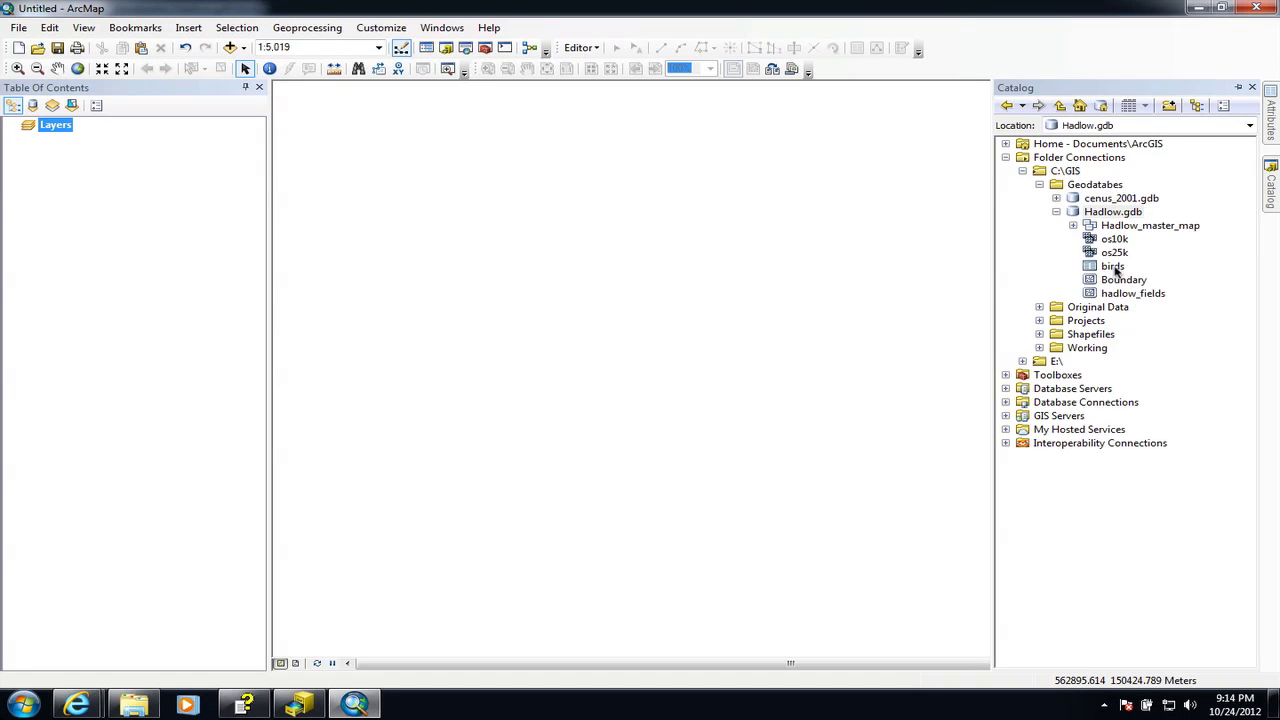
left_click(1113, 266)
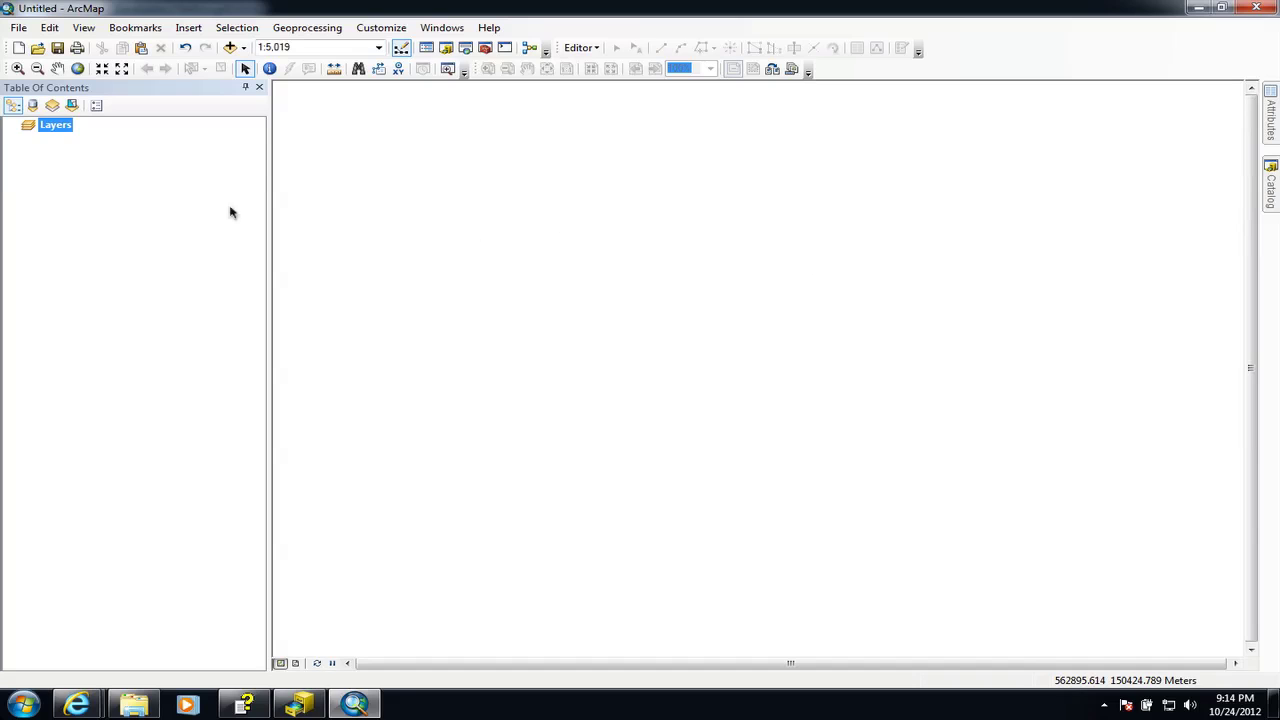
left_click_drag(230, 212, 134, 211)
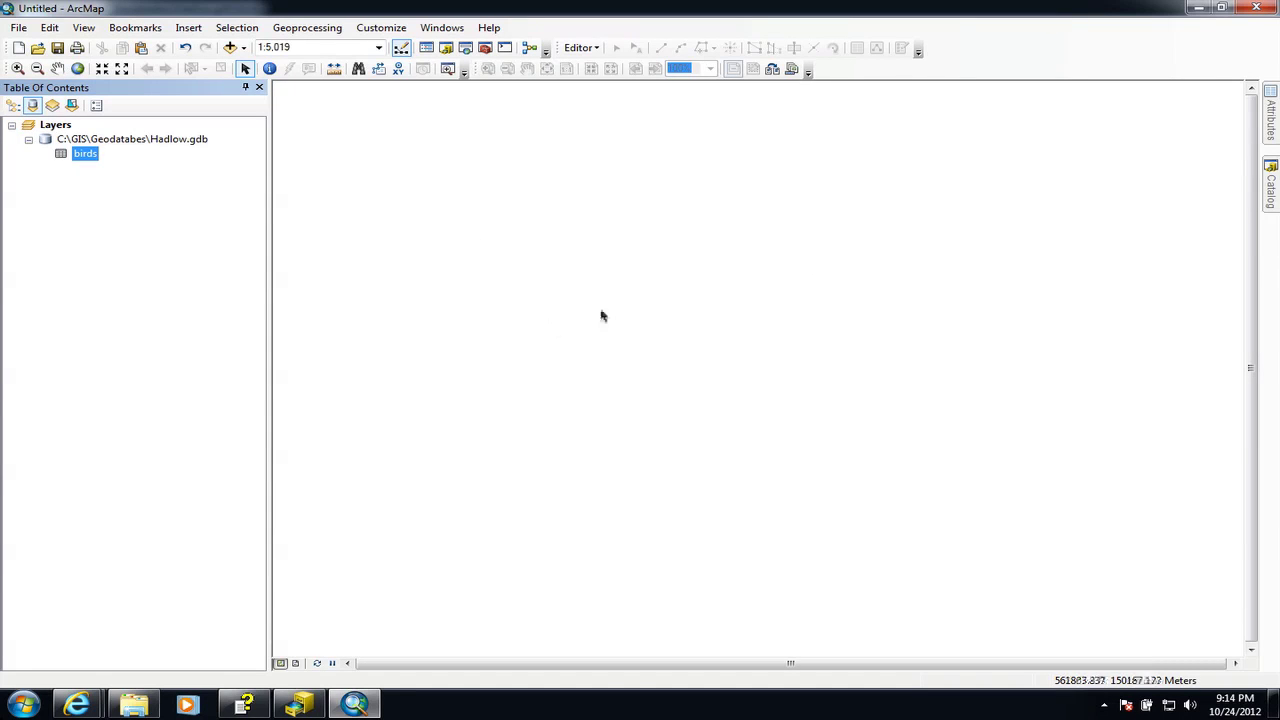
Display the birds table as XY data, using Easting as the X field and Northing as the Y field
right_click(62, 156)
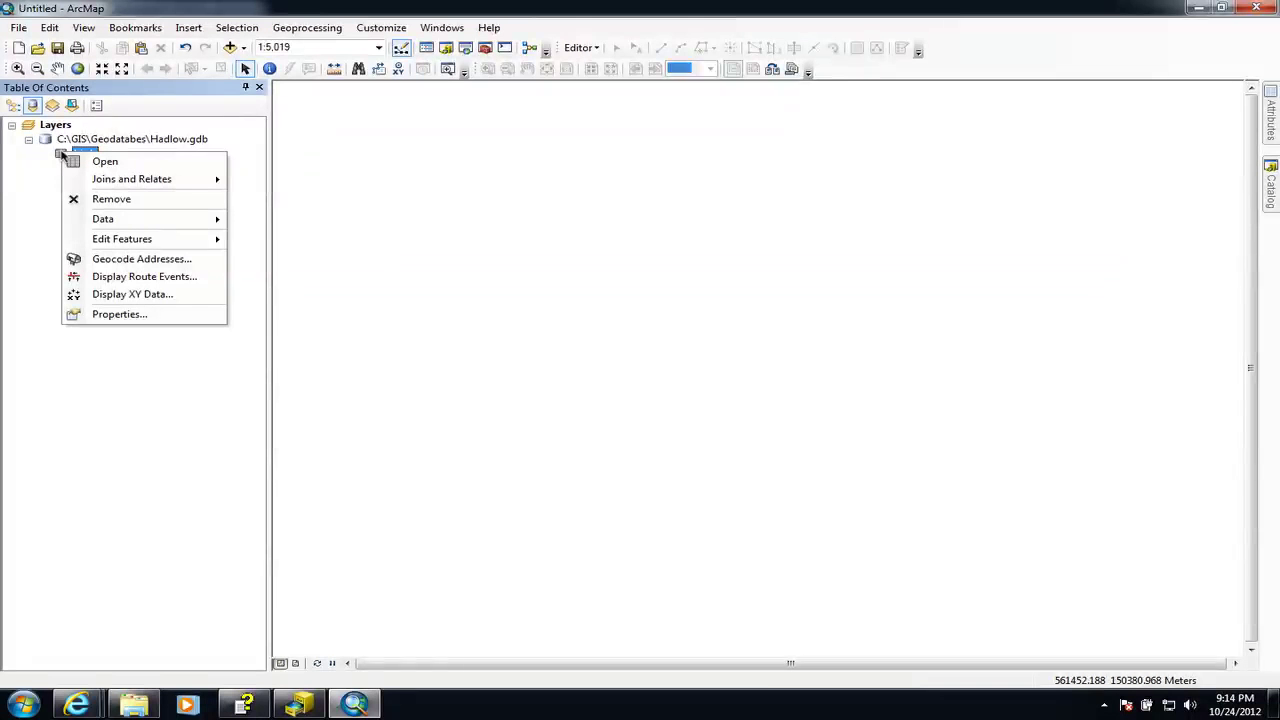
left_click(126, 296)
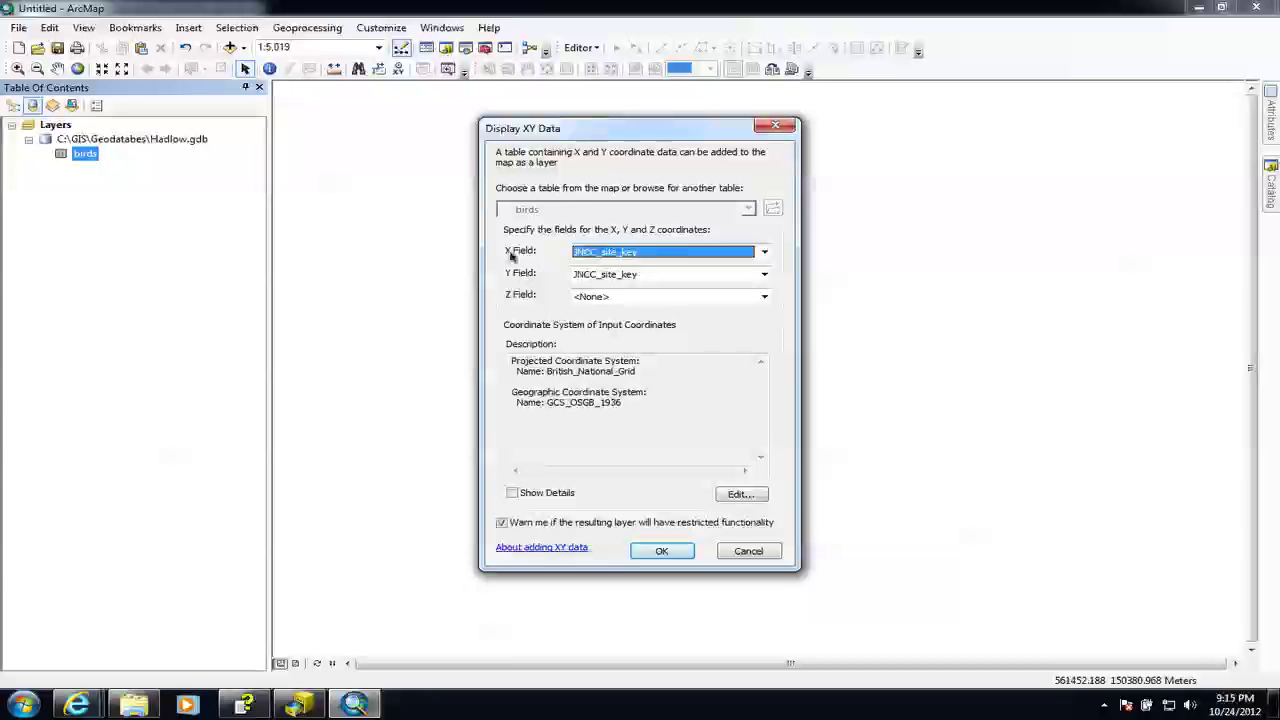
left_click(763, 253)
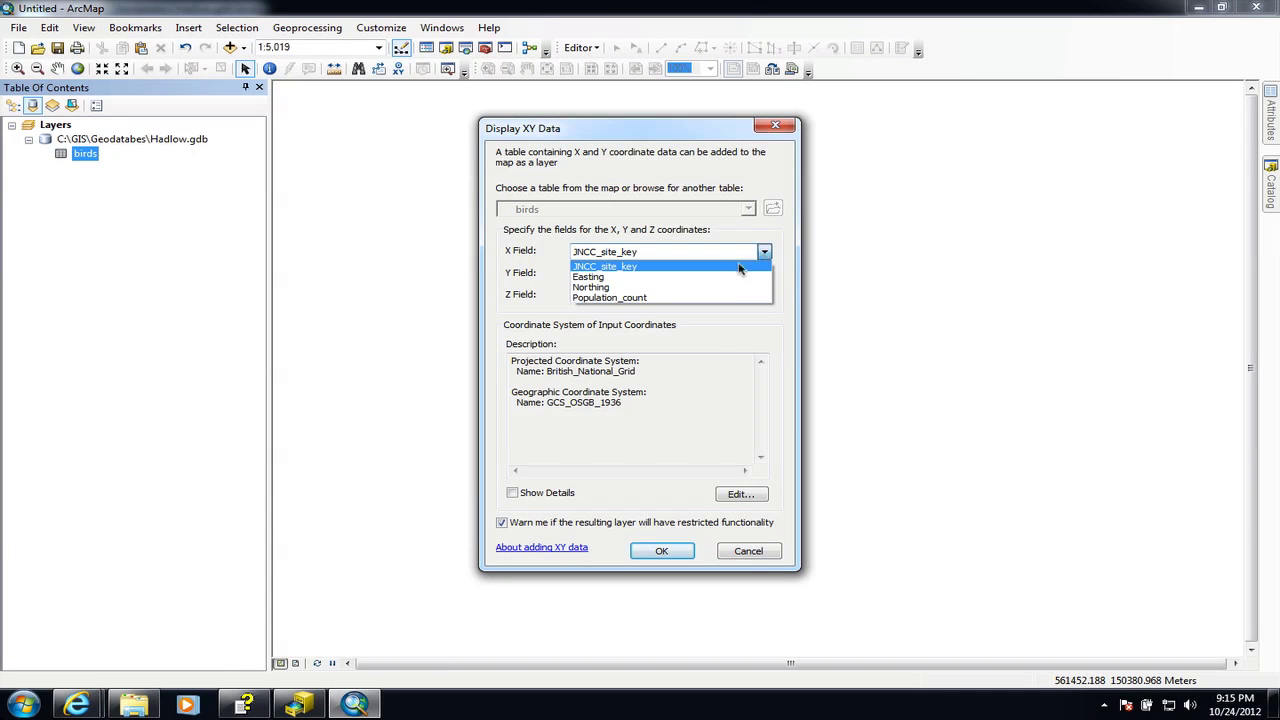
left_click(700, 277)
left_click(764, 274)
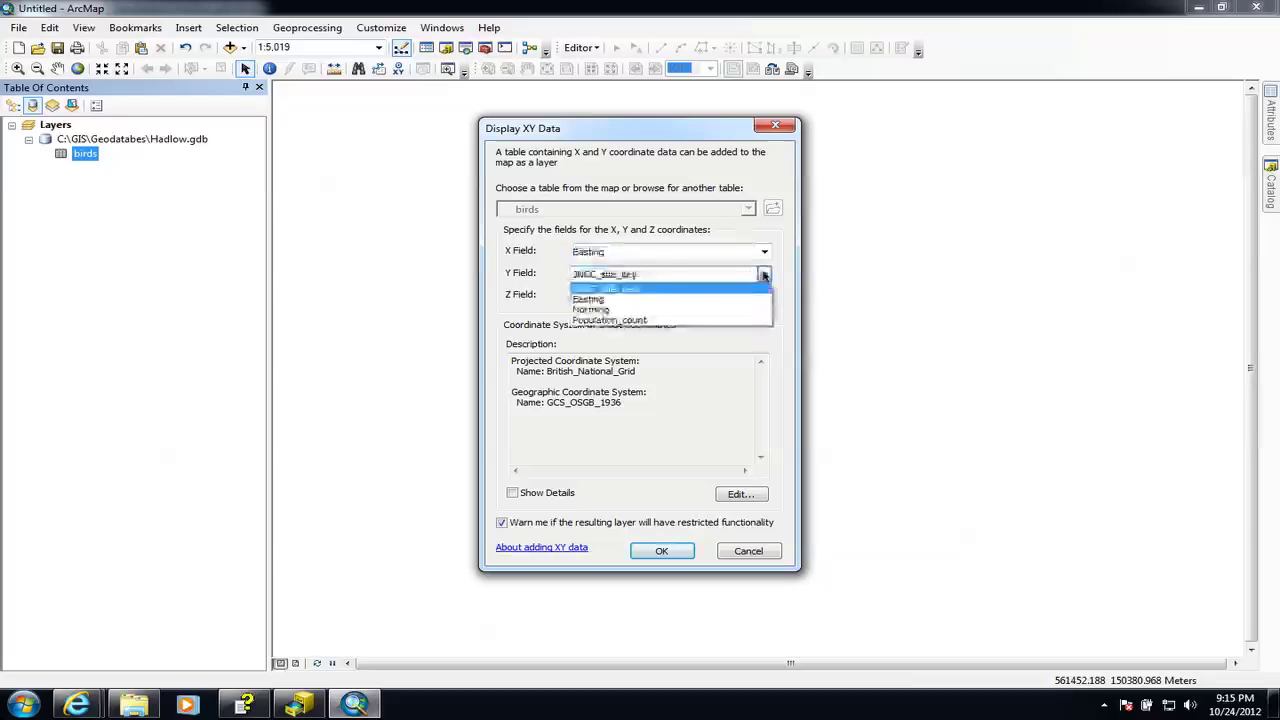
left_click(720, 309)
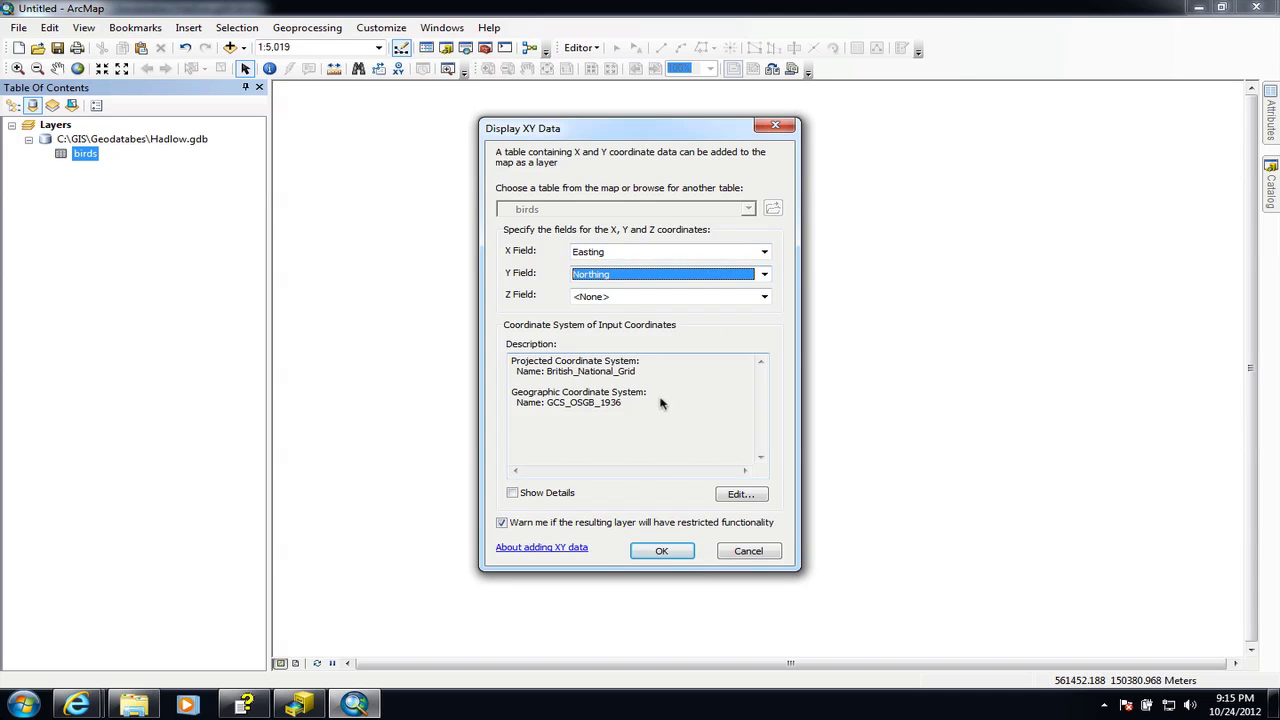
left_click(661, 551)
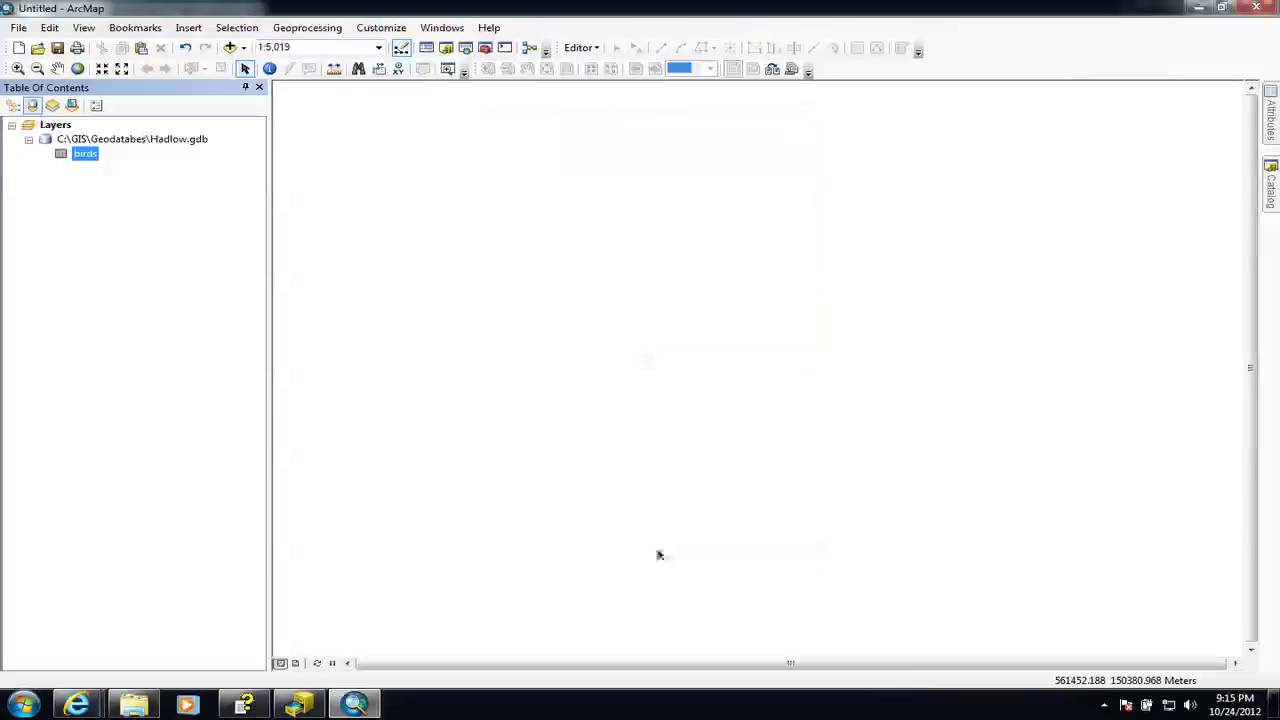
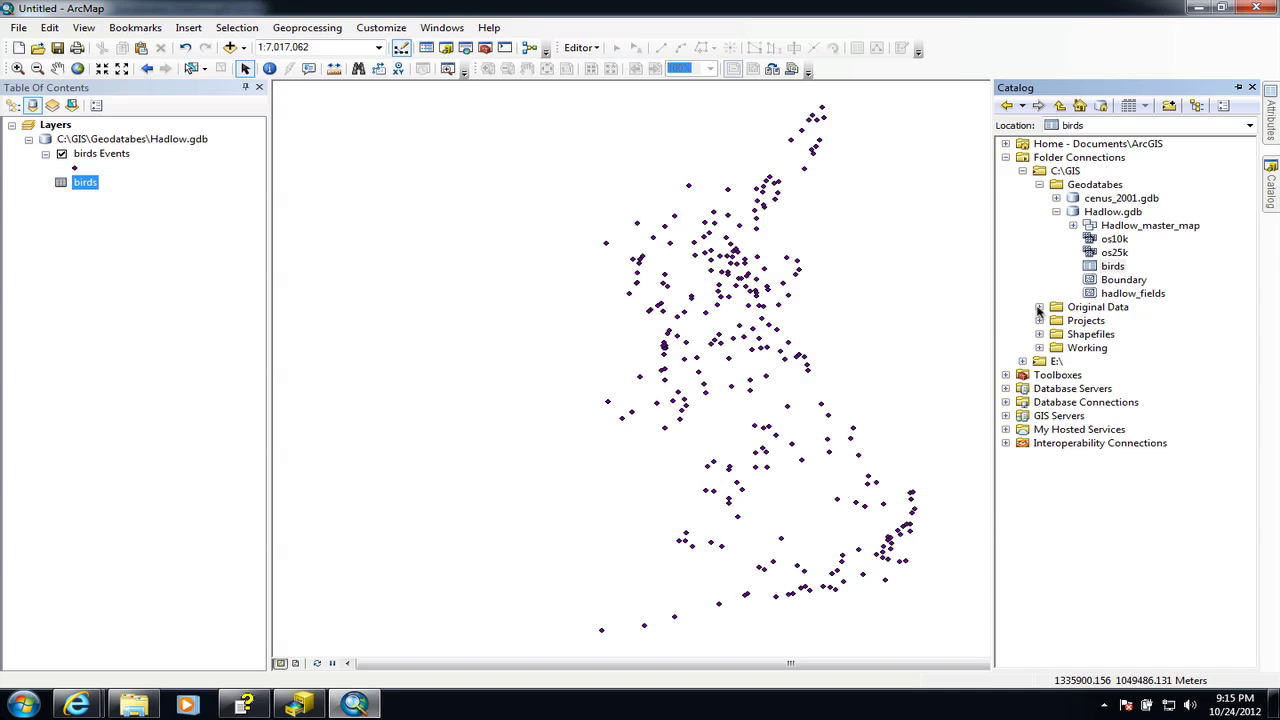
Add the greatbritain.shp boundary from Original Data, OS Data, Boundaries, UK to the map beneath the bird points
left_click(1039, 307)
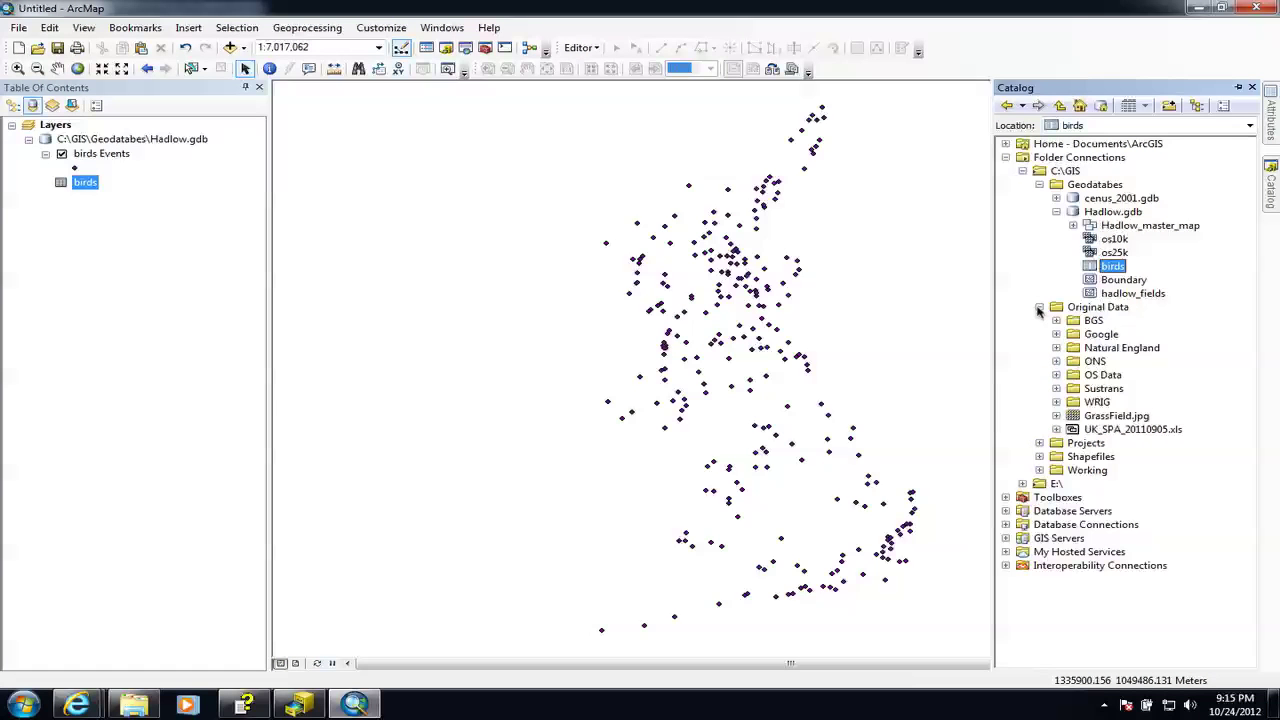
left_click(1056, 375)
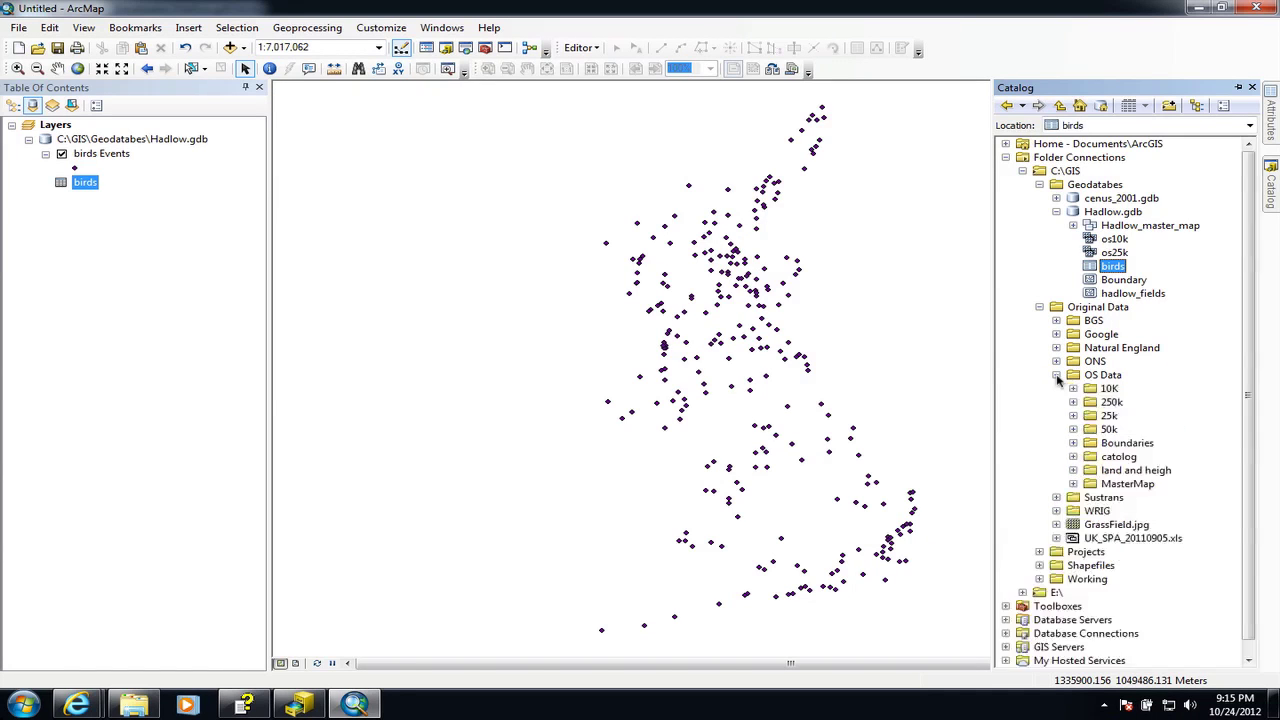
left_click(1073, 443)
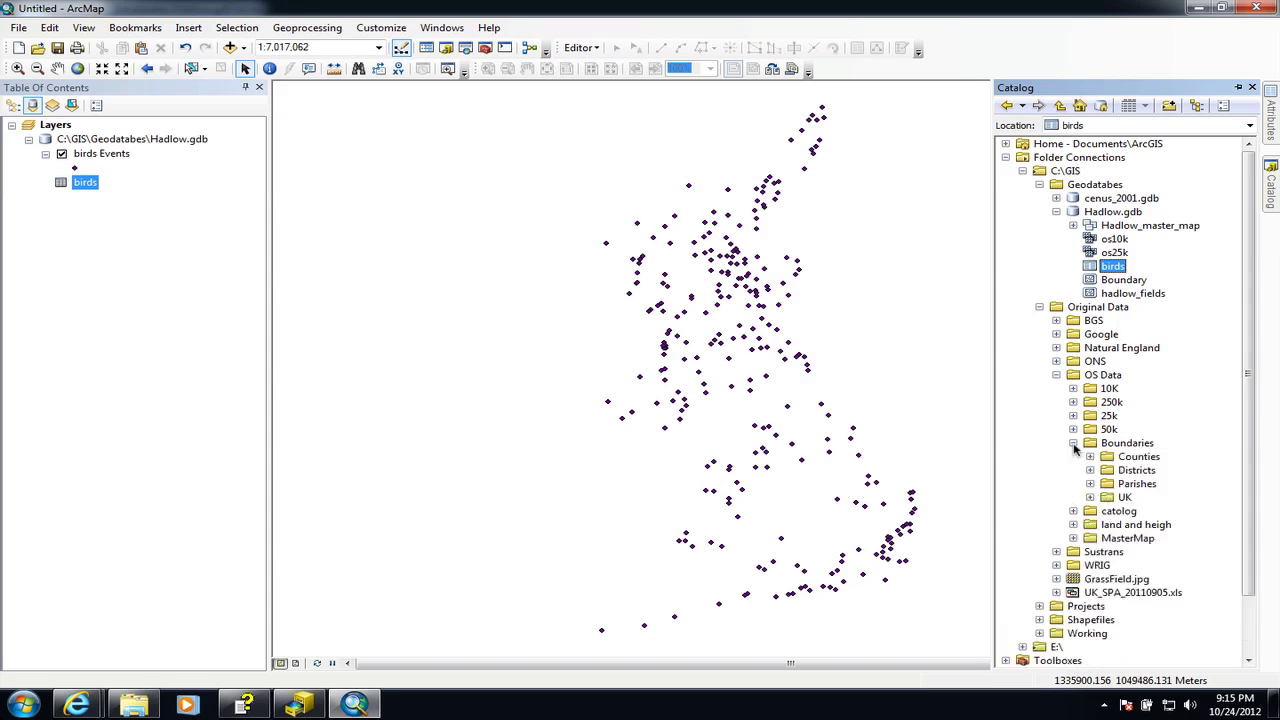
left_click(1090, 497)
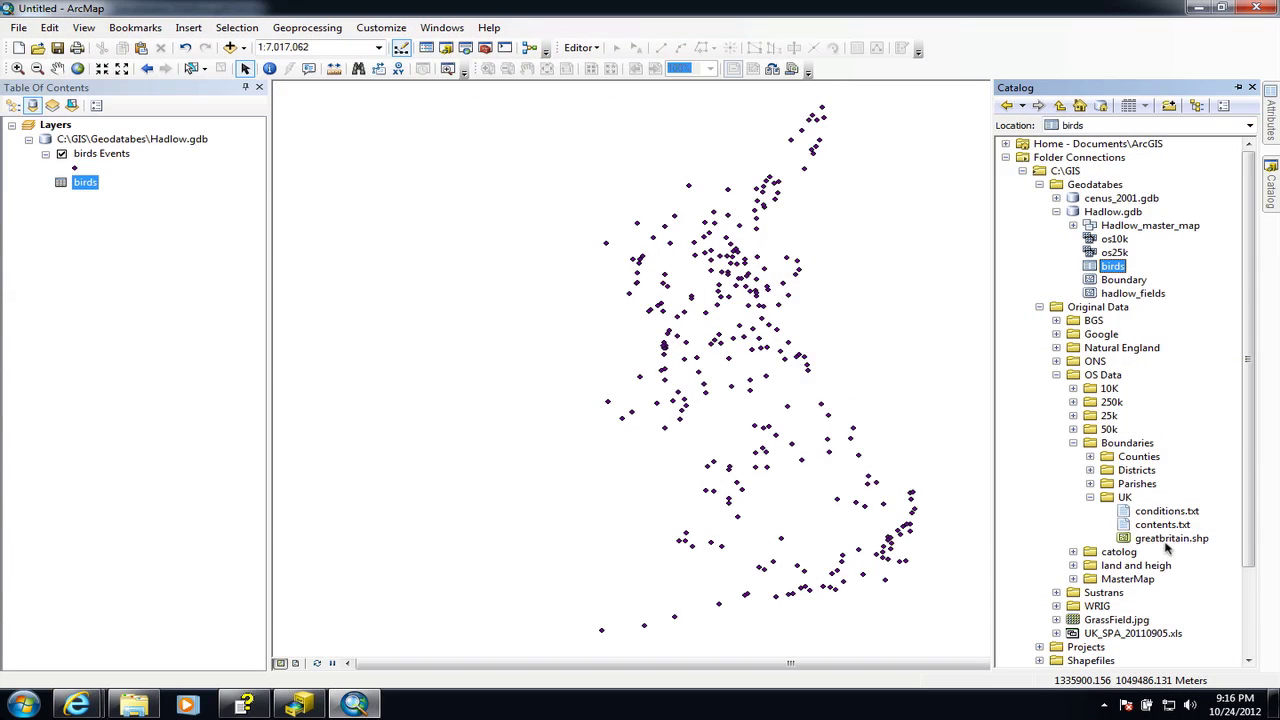
left_click_drag(1172, 539, 897, 585)
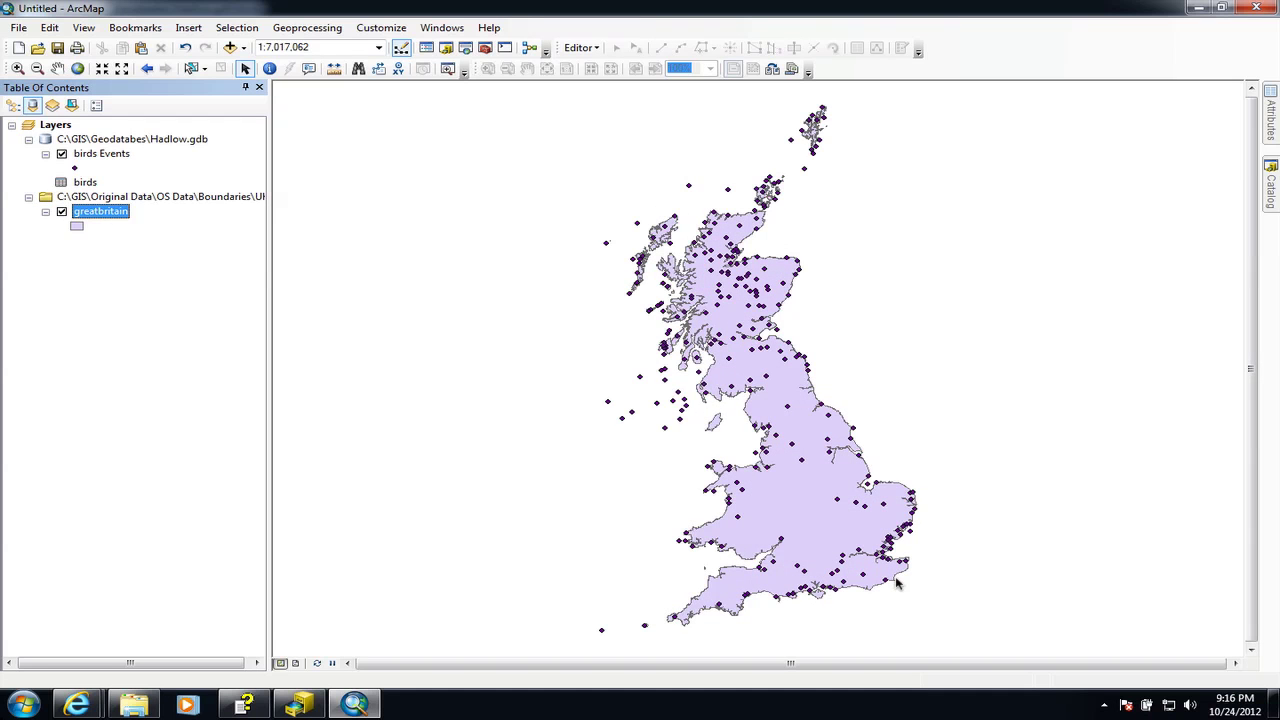
Identify a single bird site point in southeast England and review its attribute values
left_click(17, 68)
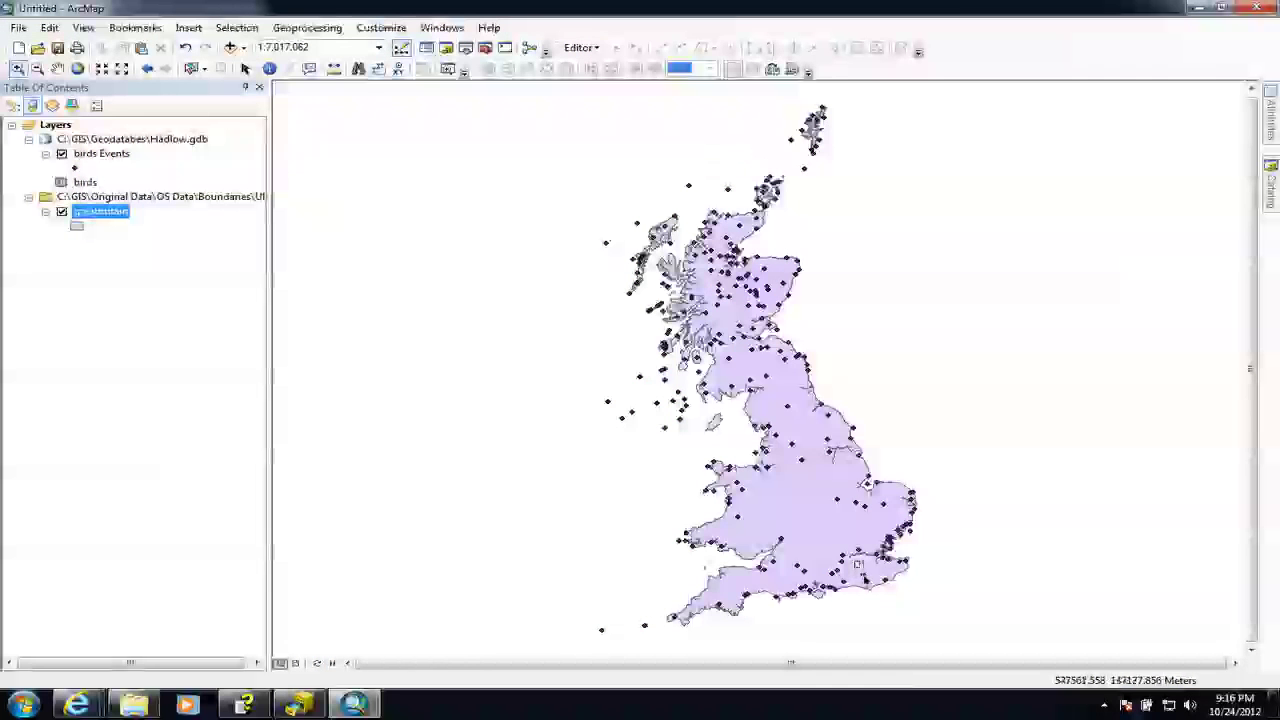
left_click_drag(855, 565, 870, 585)
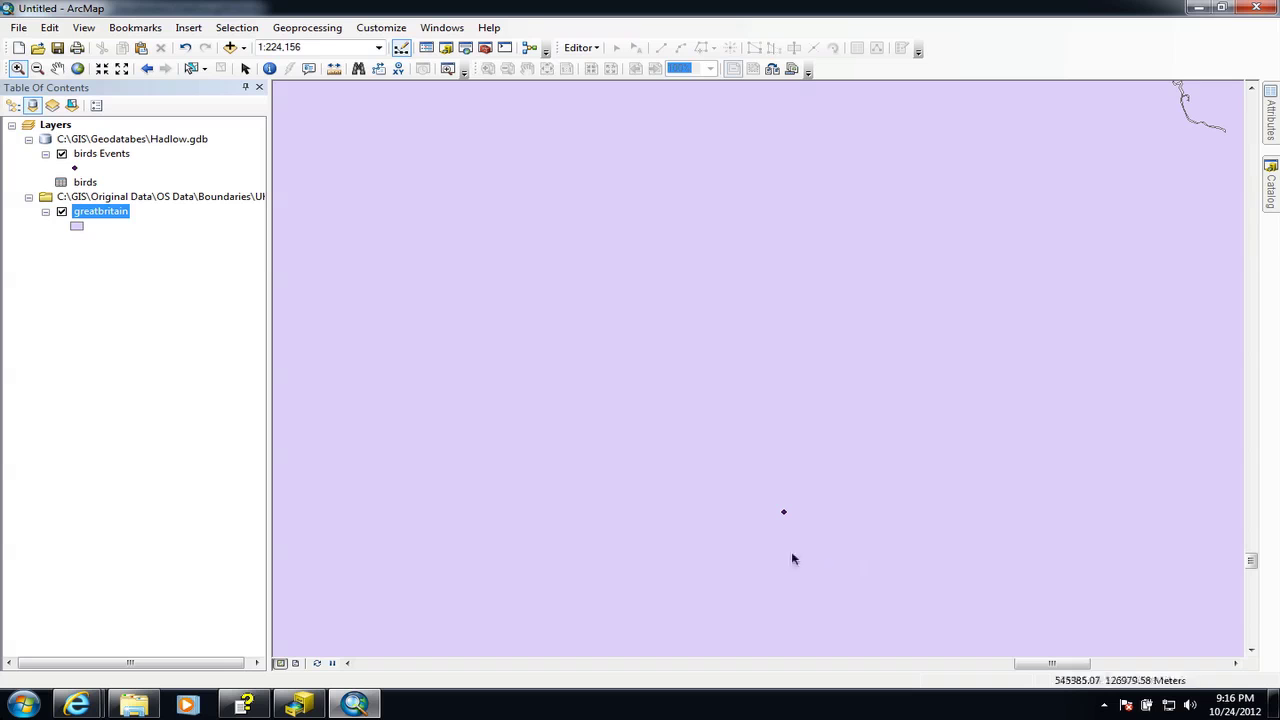
left_click_drag(765, 511, 797, 526)
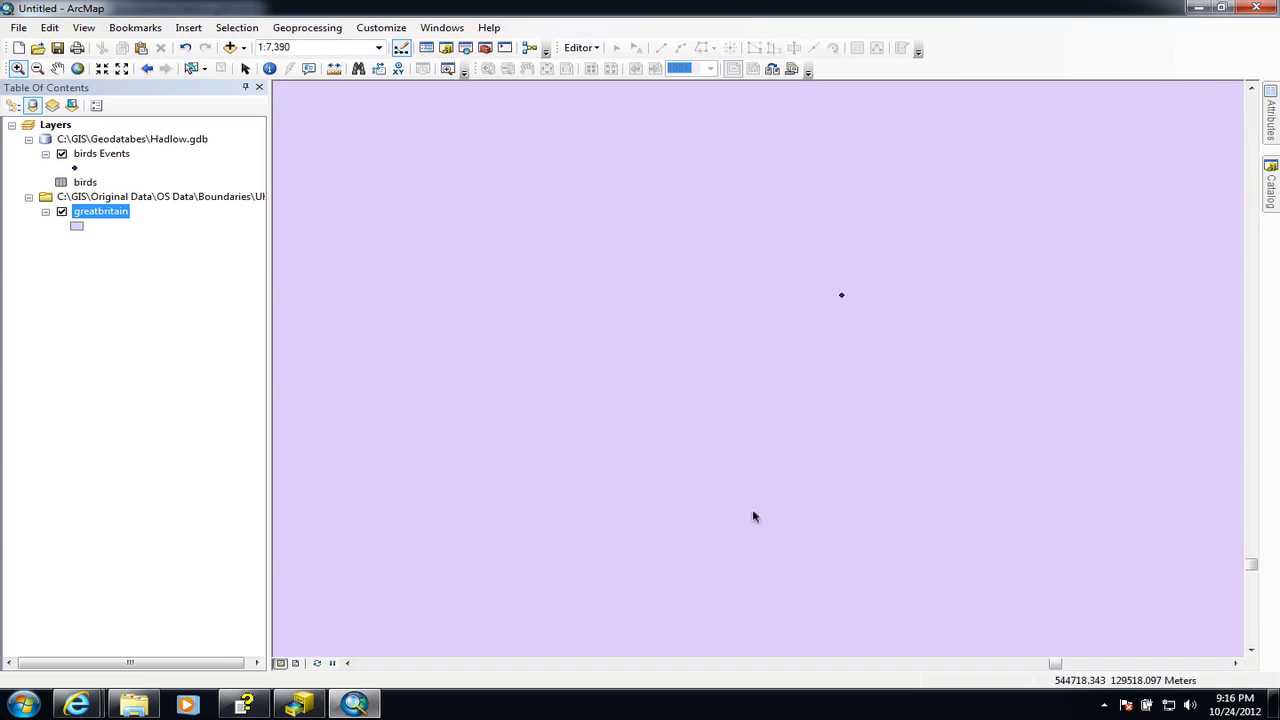
left_click(269, 74)
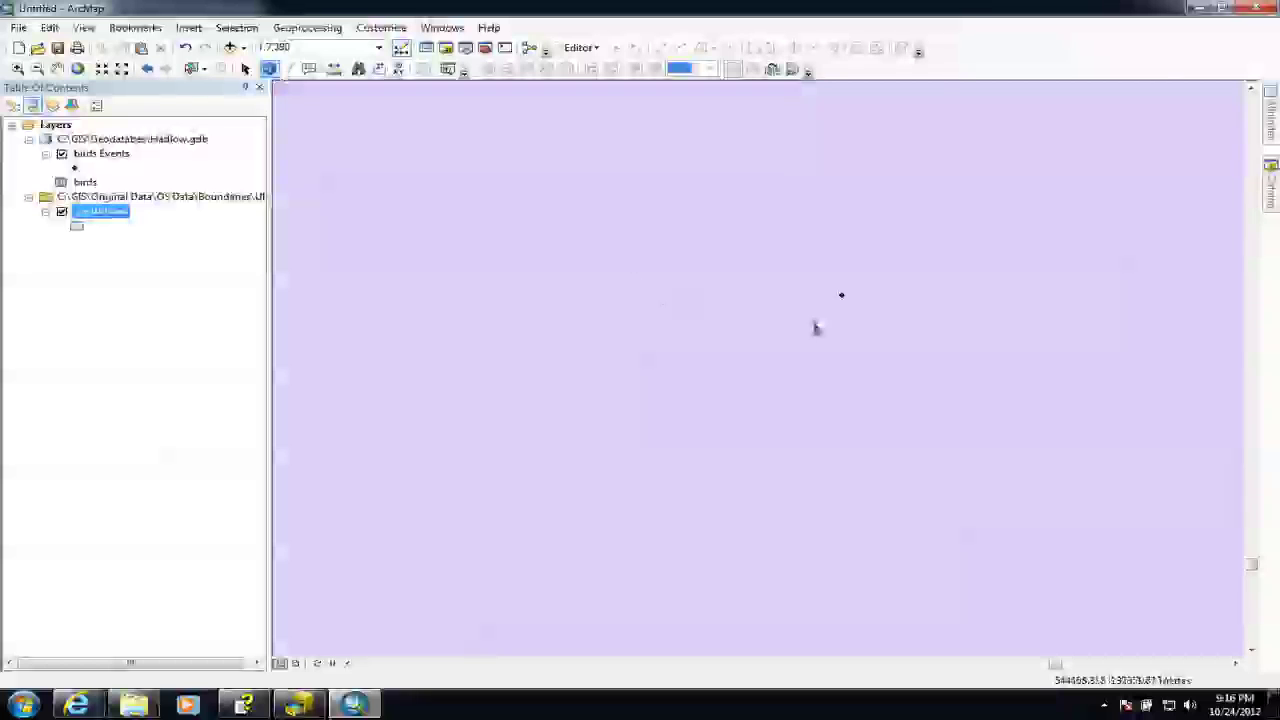
left_click(841, 298)
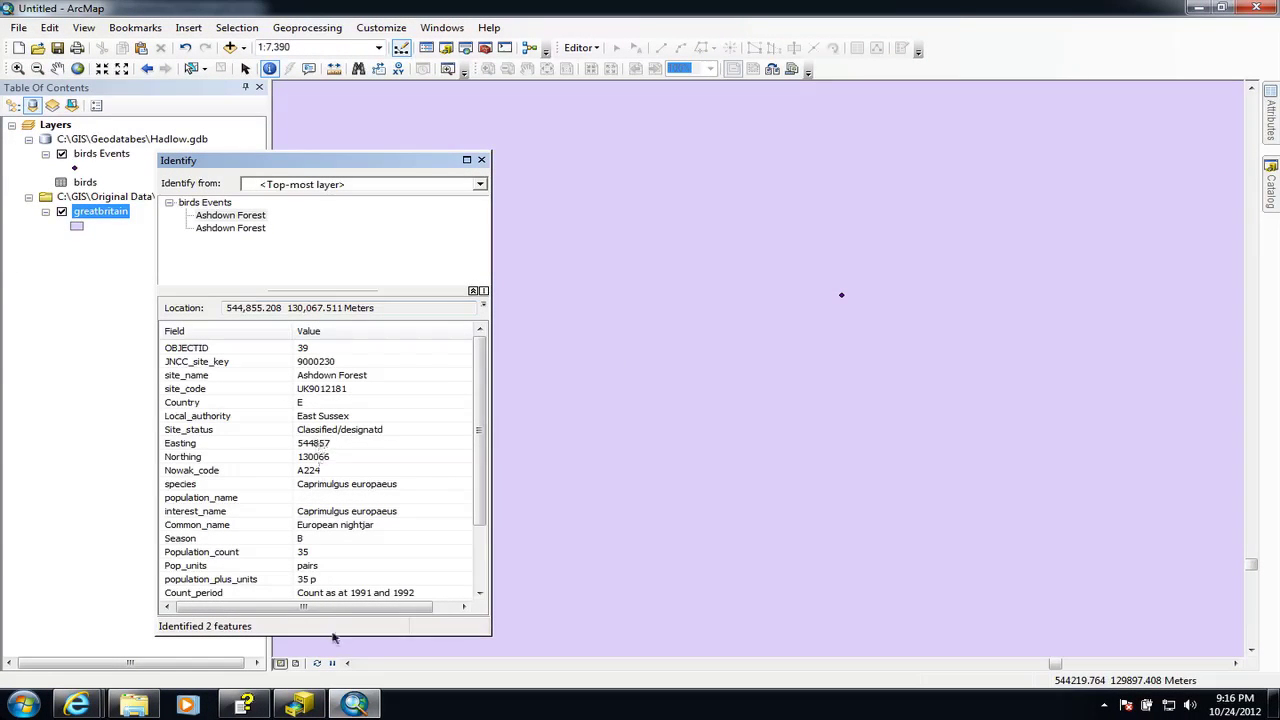
scroll(477, 417, "down", 2)
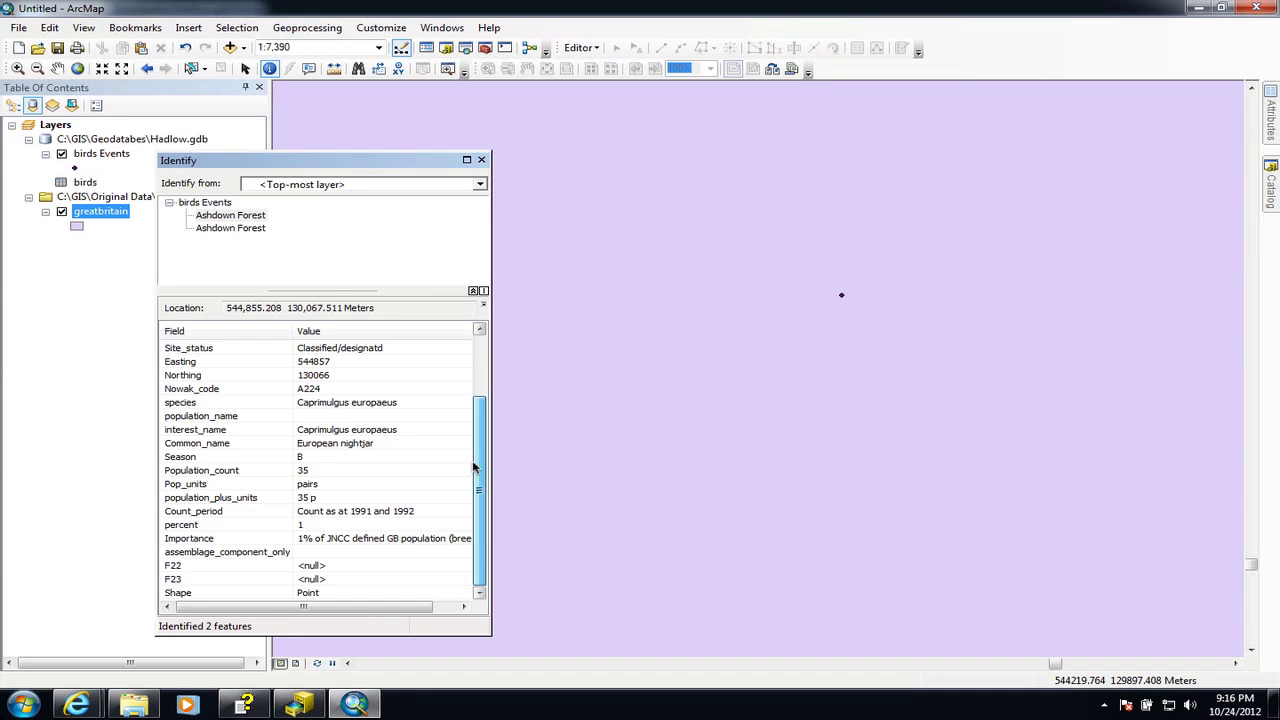
scroll(475, 467, "up", 2)
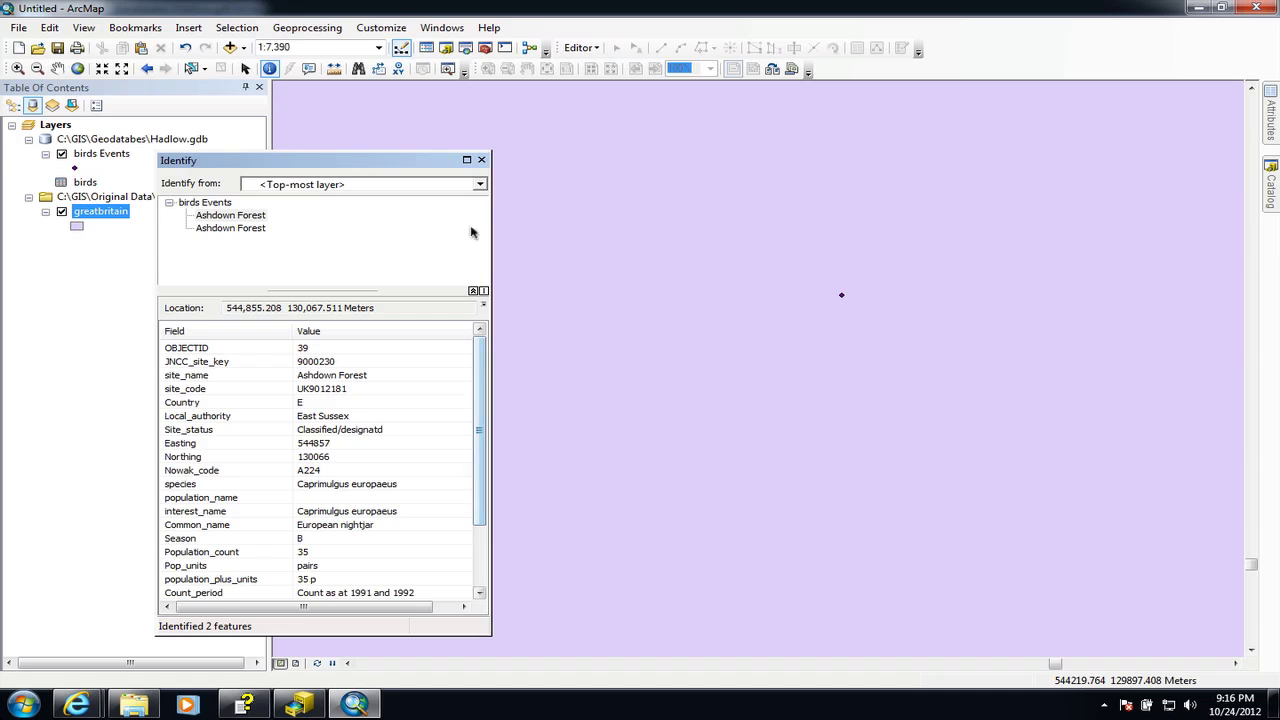
left_click(481, 161)
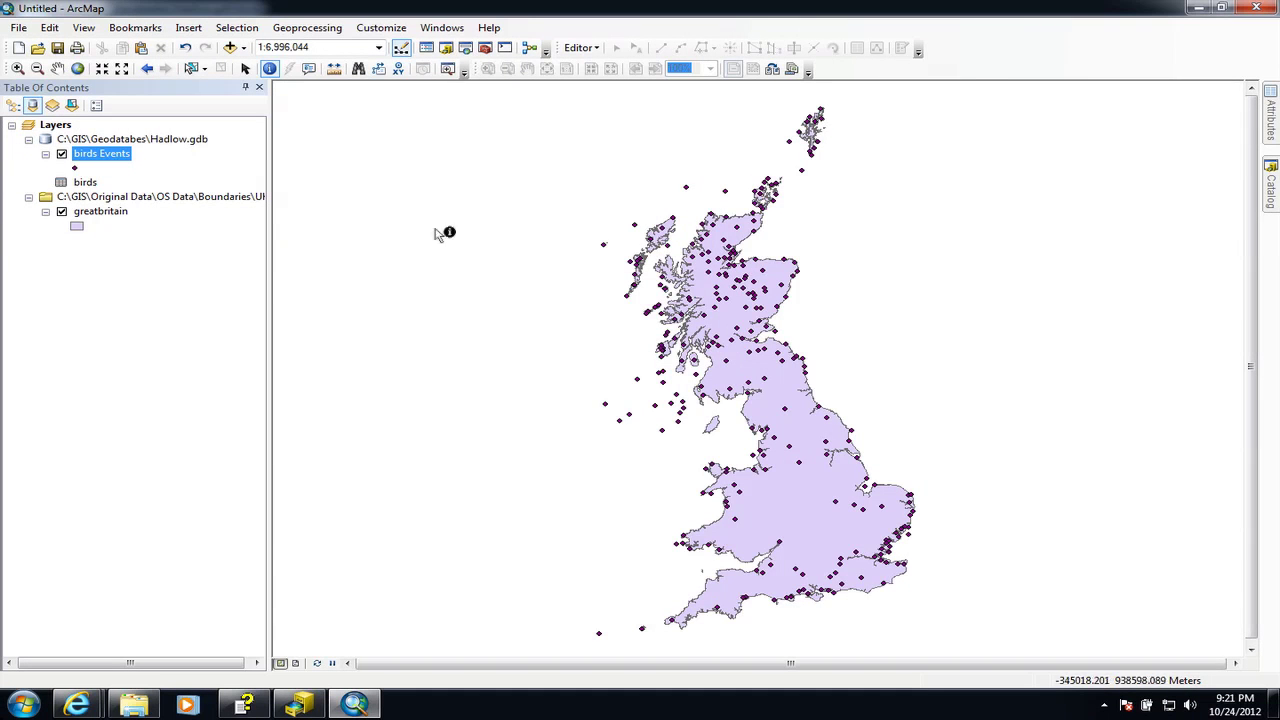
Export all birds Events features to Hadlow.gdb as a feature class named bird_records and add it to the map
right_click(100, 157)
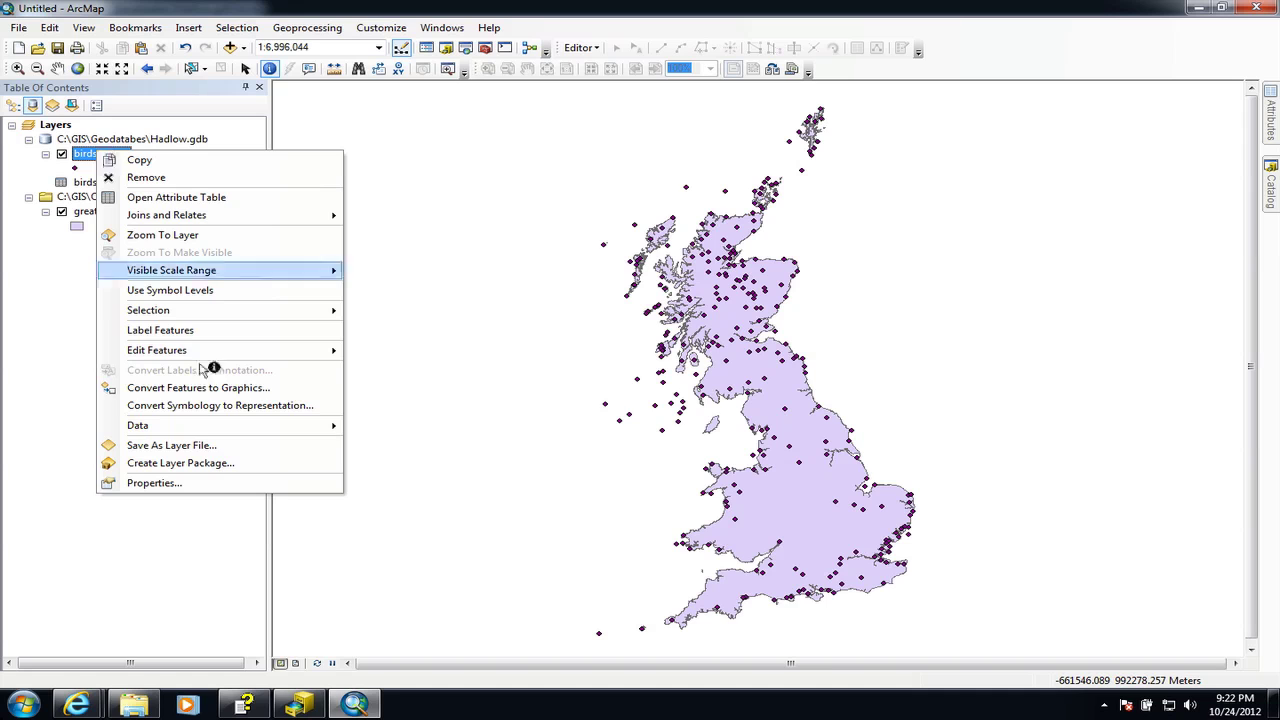
mouse_move(237, 425)
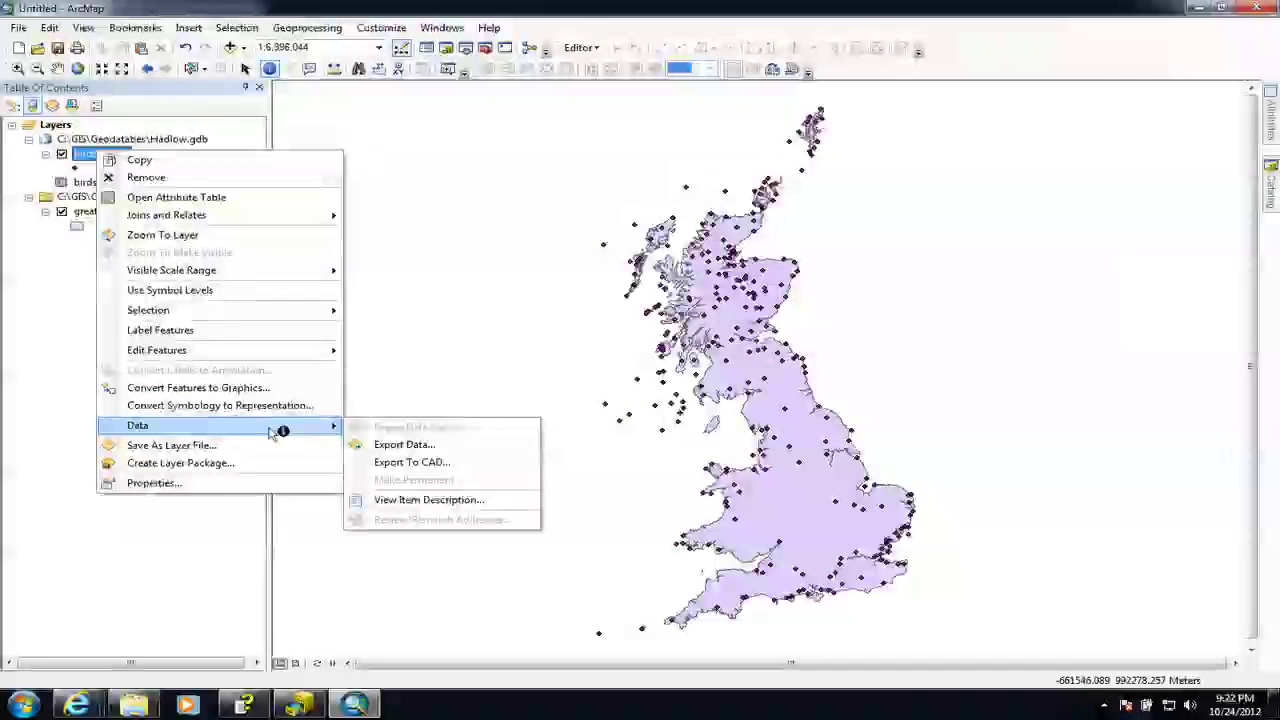
left_click(379, 446)
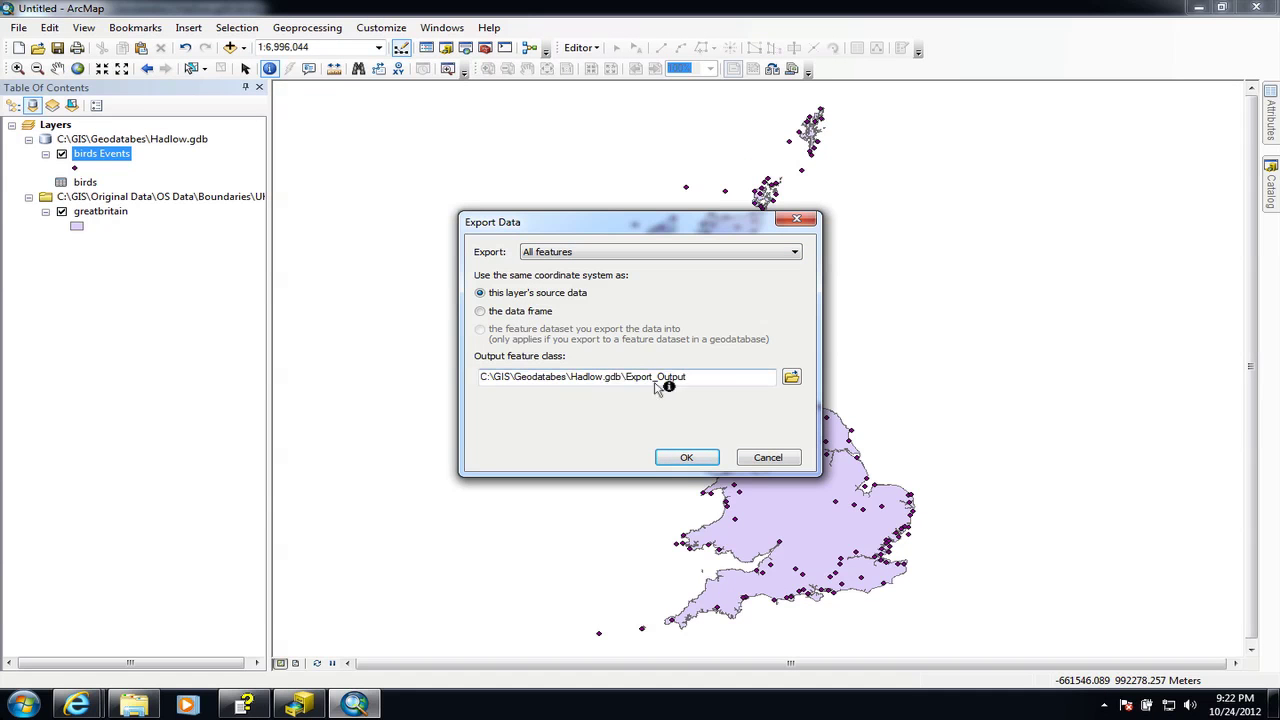
left_click(791, 377)
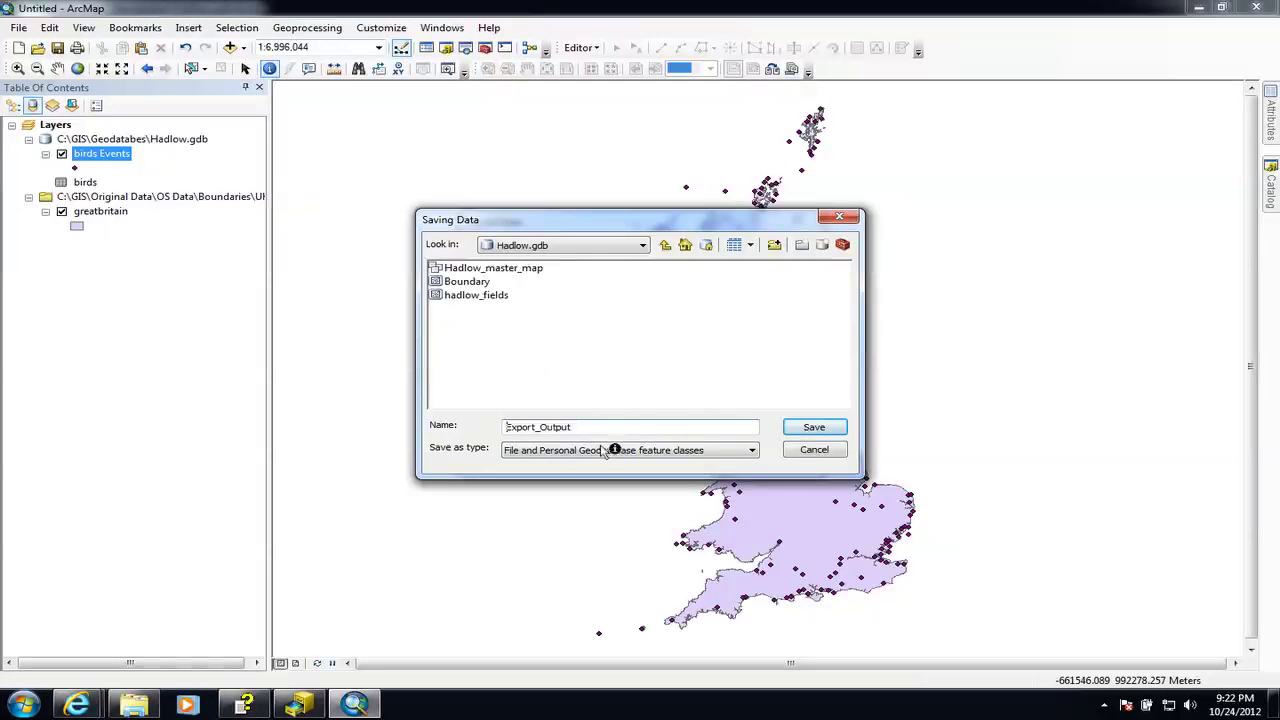
left_click_drag(594, 429, 495, 433)
type("bird_records")
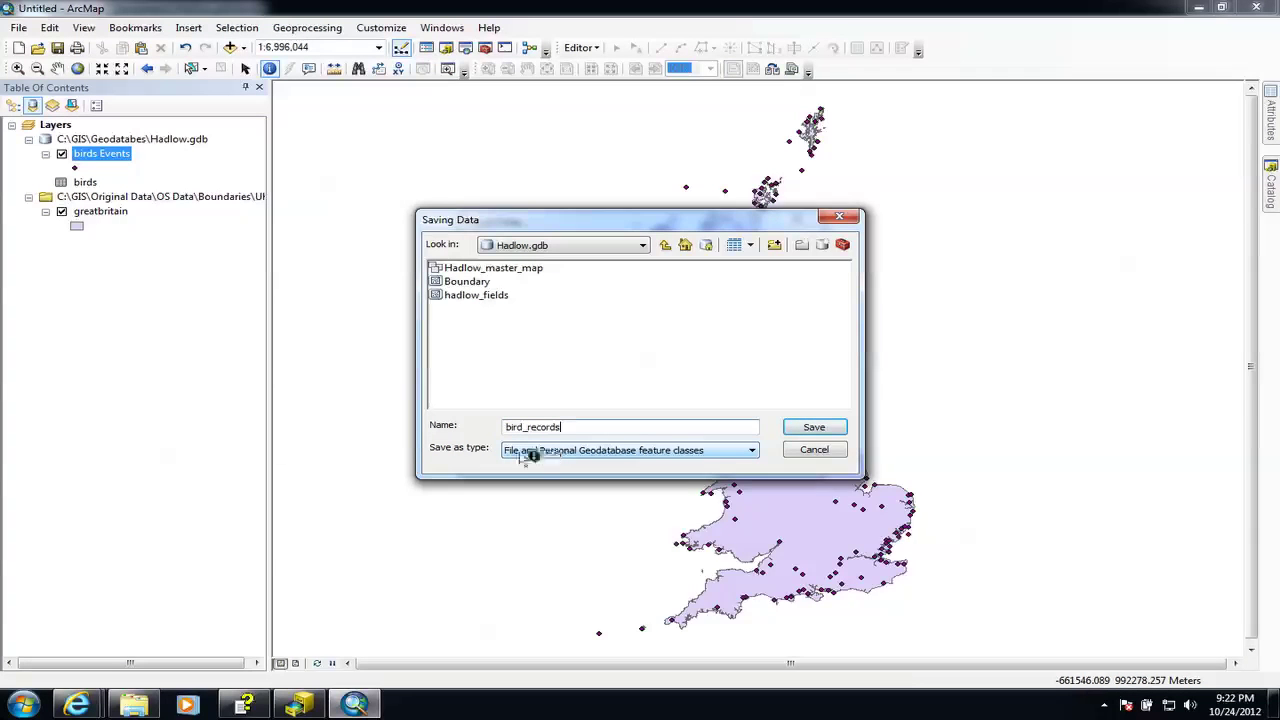
left_click(812, 428)
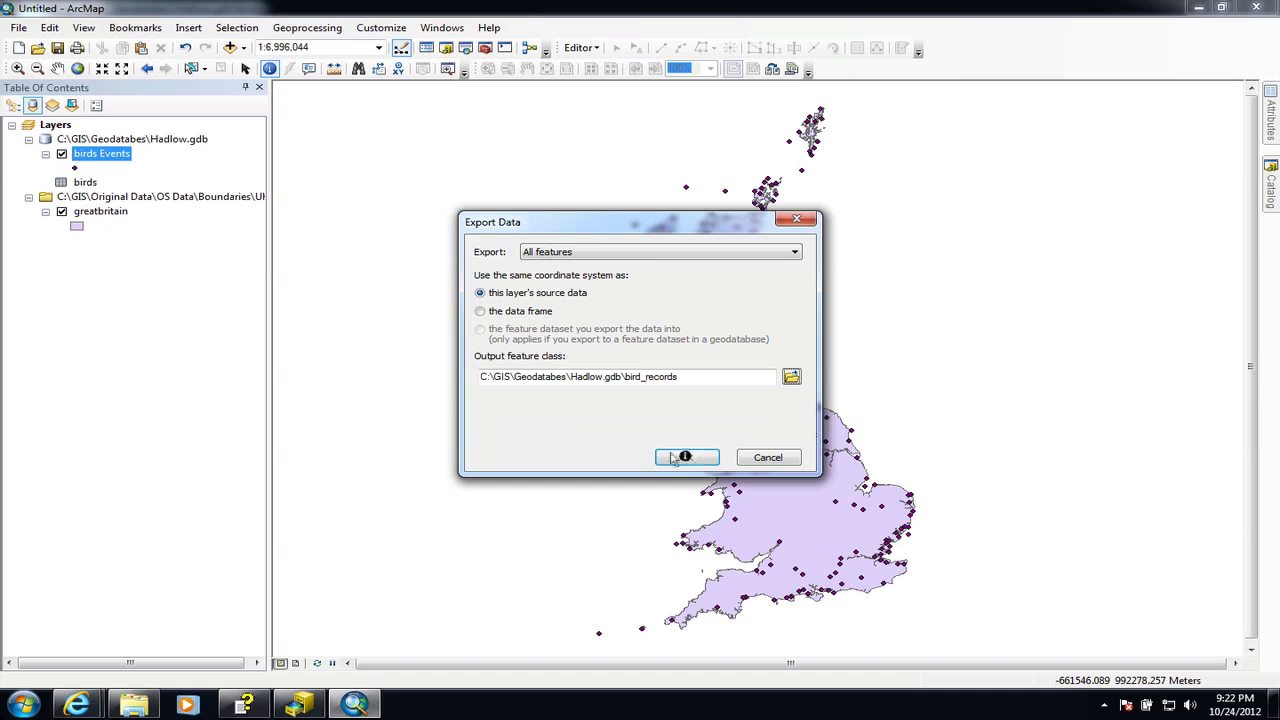
left_click(680, 457)
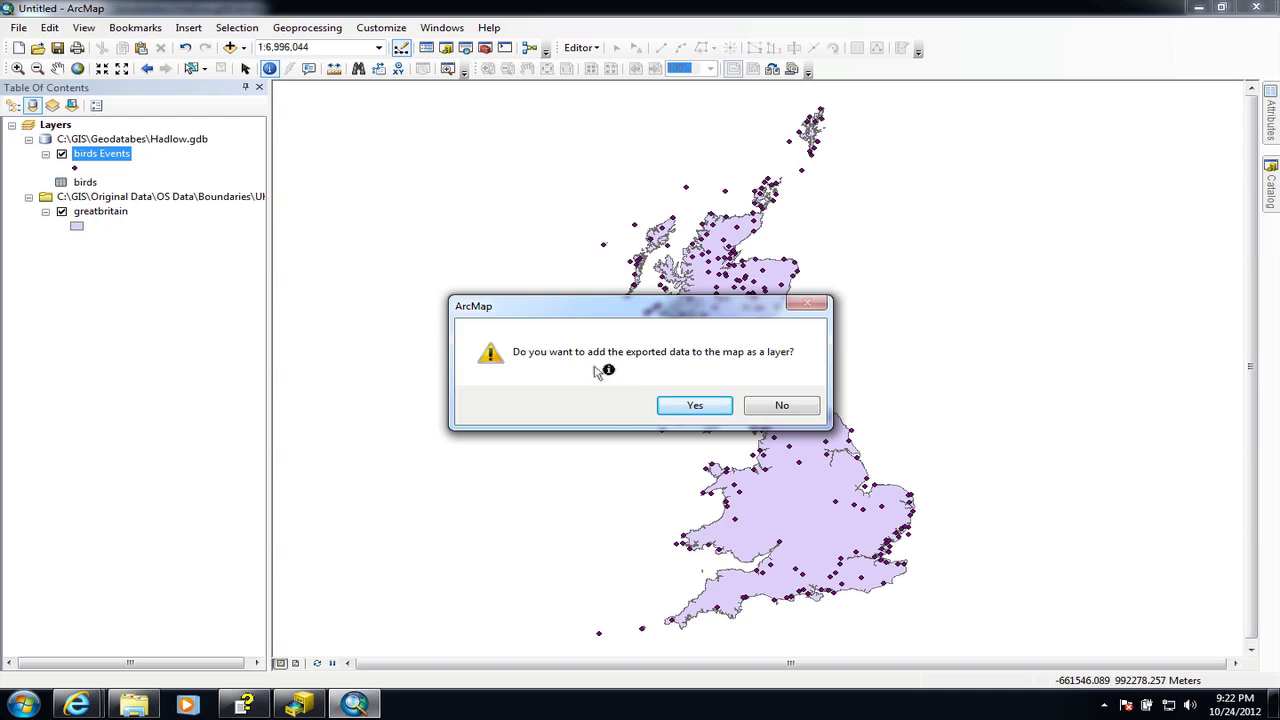
left_click(700, 405)
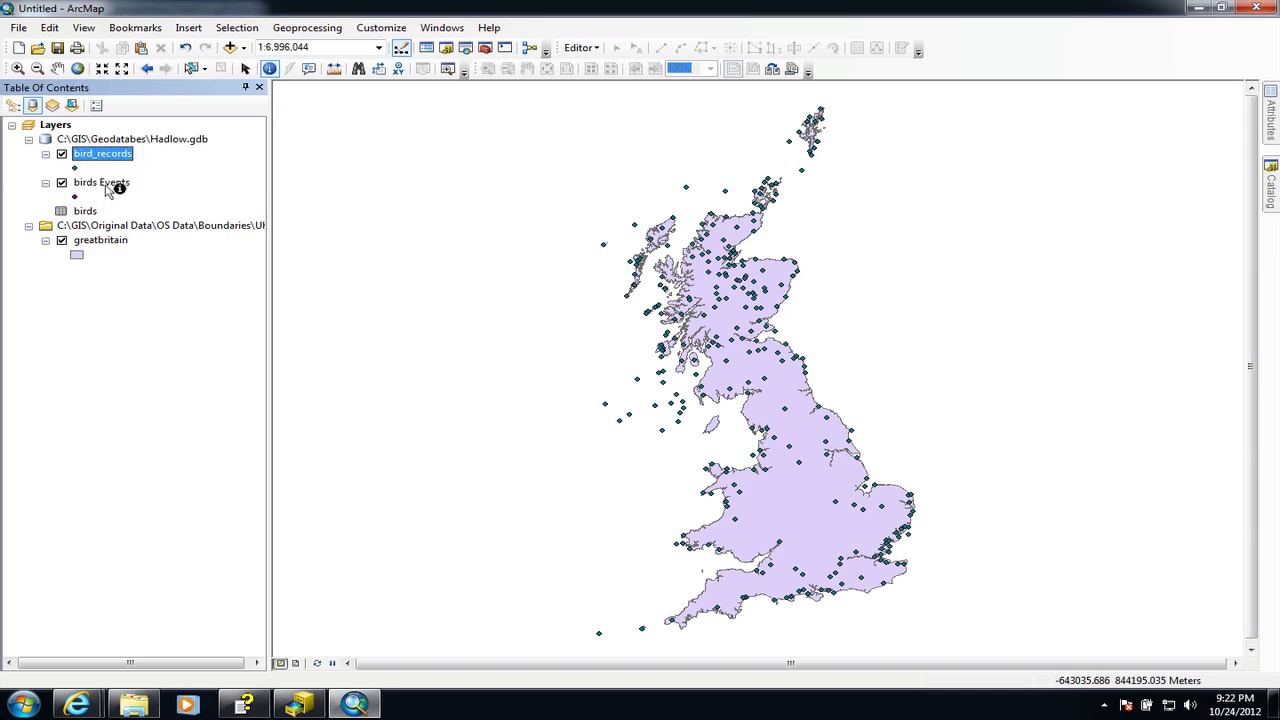
List the layers by drawing order and remove the birds Events layer from the map
left_click(12, 105)
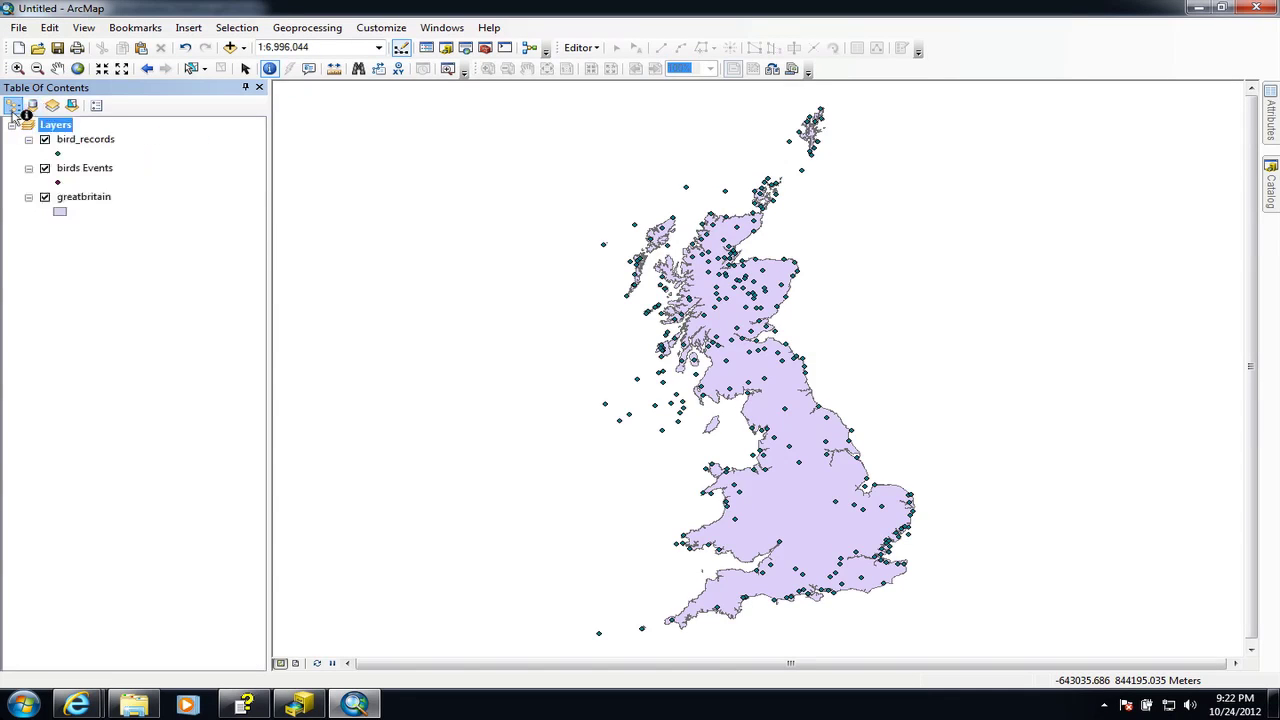
left_click(94, 169)
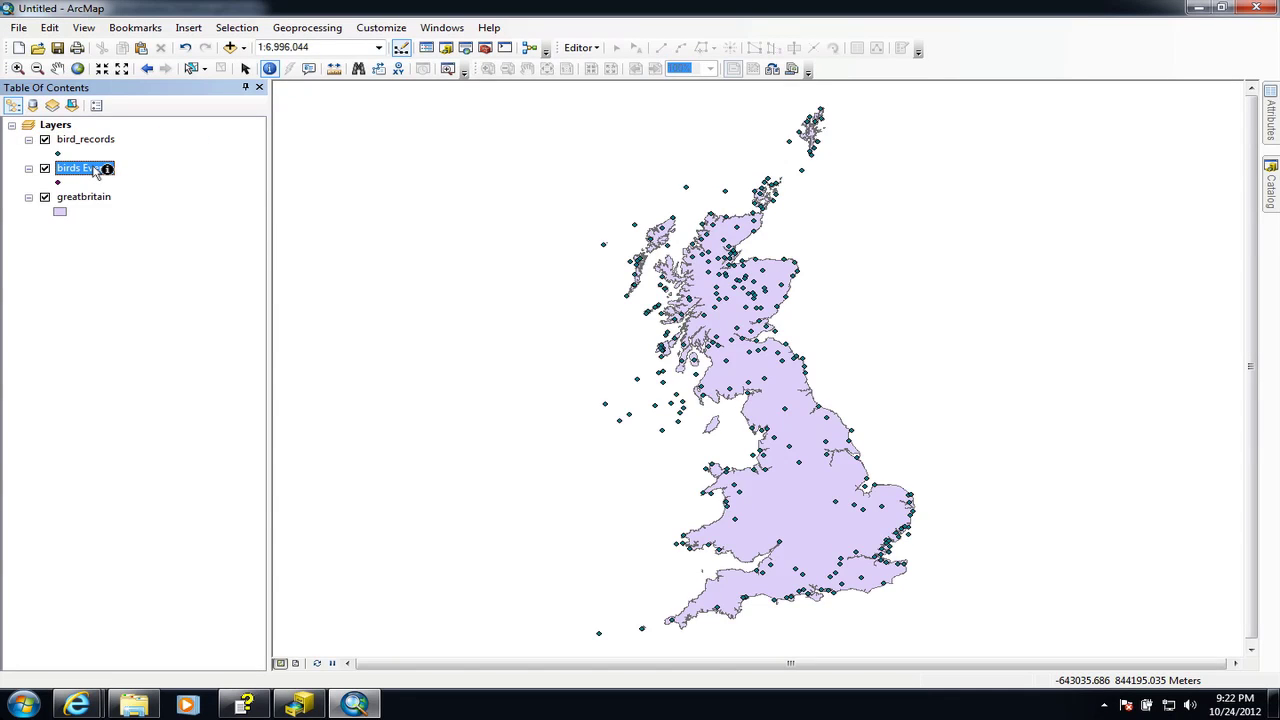
right_click(96, 172)
left_click(134, 192)
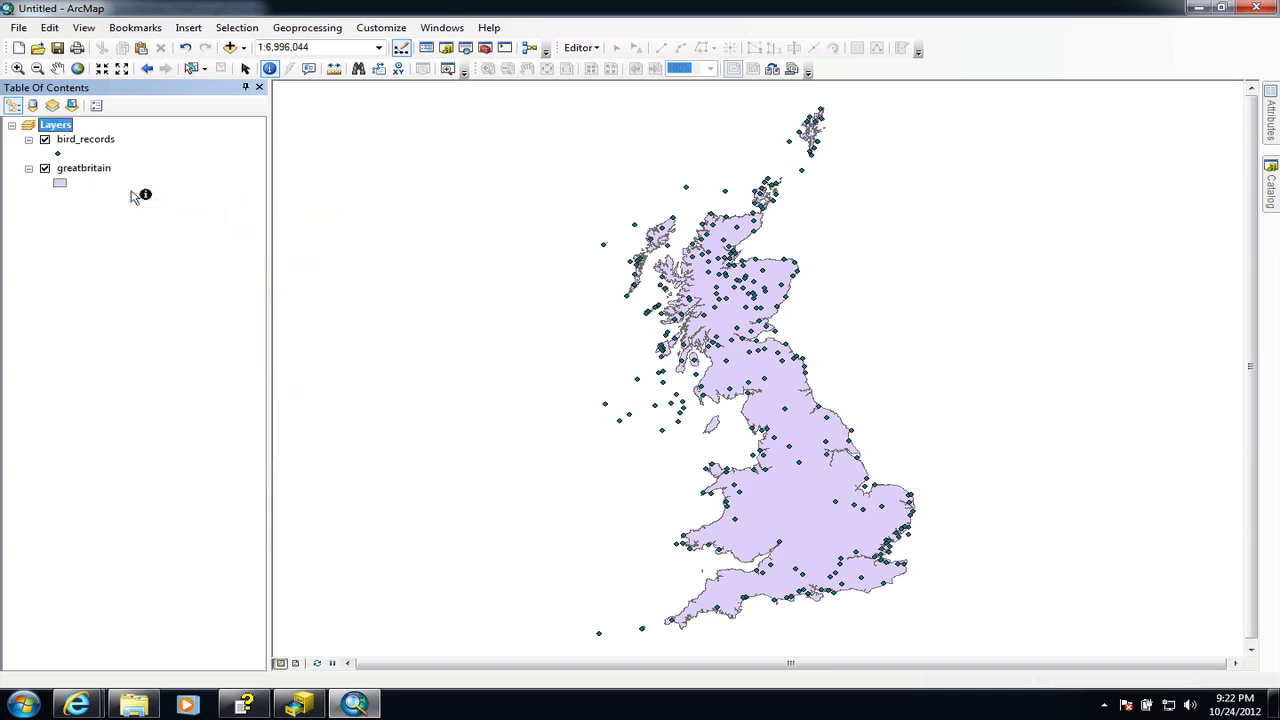
View the attribute table of the bird_records layer, then close it
left_click(72, 170)
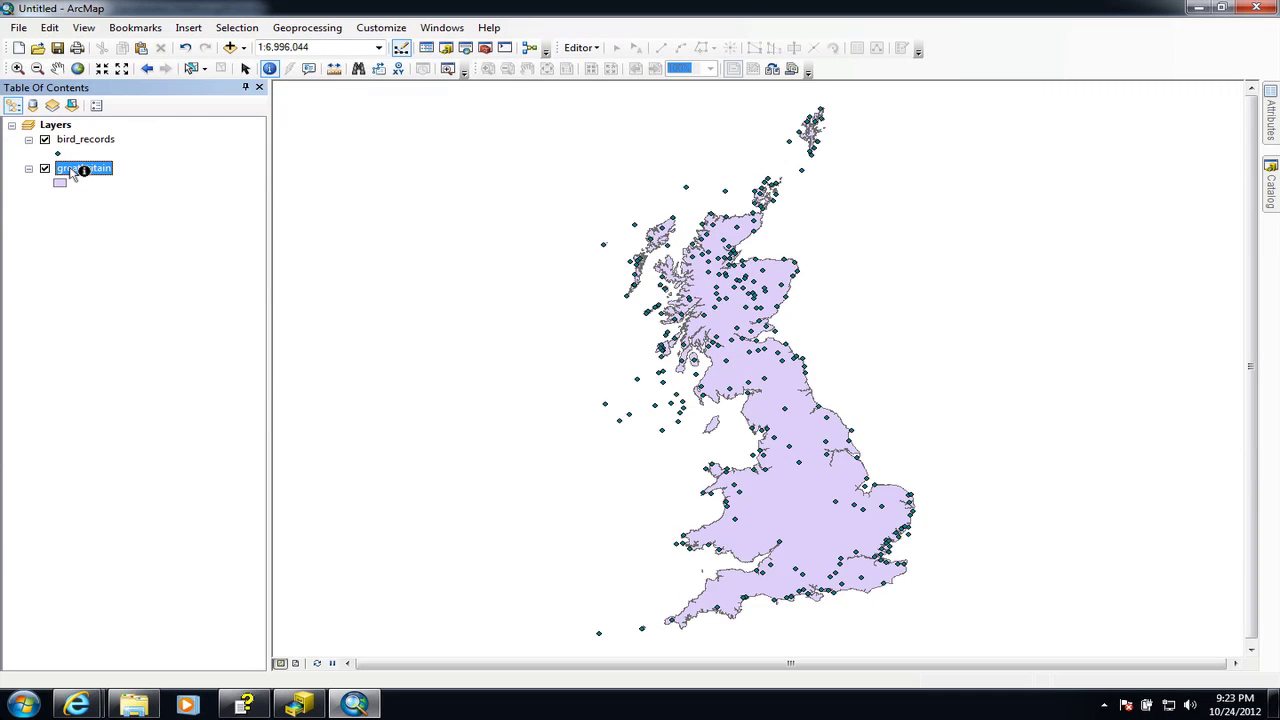
left_click(80, 142)
right_click(70, 145)
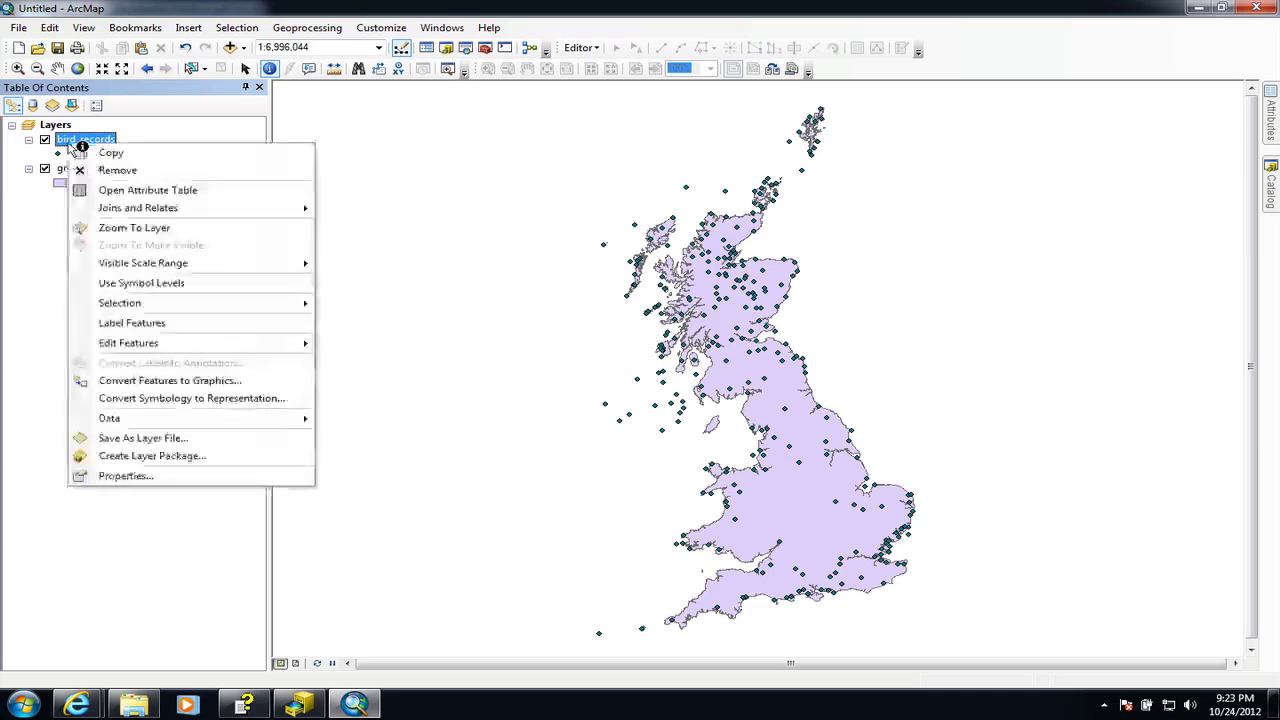
left_click(134, 190)
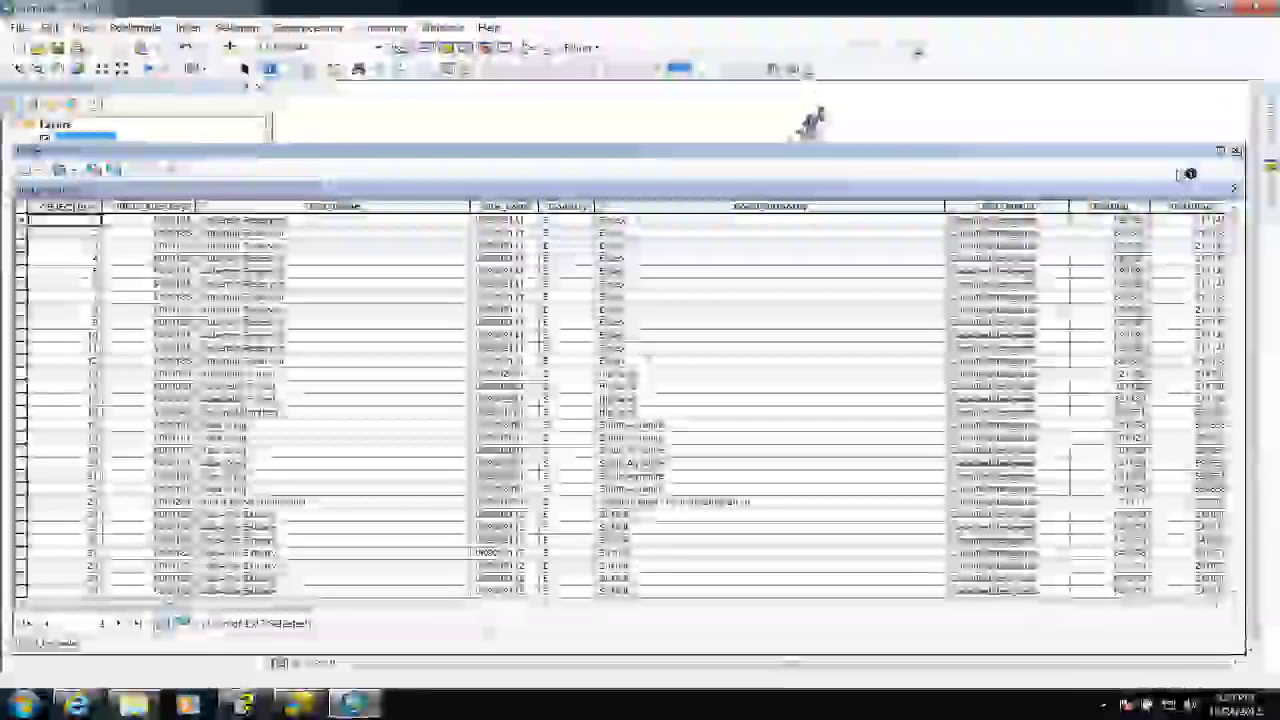
left_click(1236, 150)
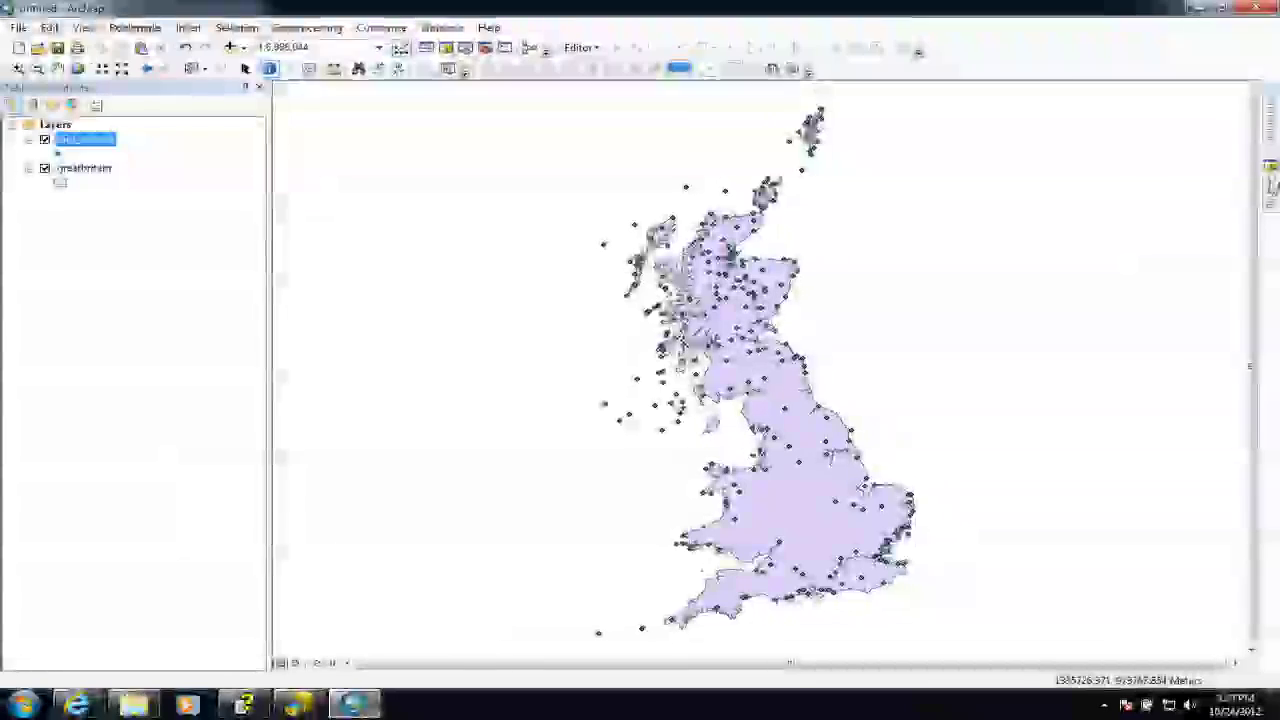
Locate the exported bird_records feature class under Hadlow.gdb in the catalog
left_click(1270, 182)
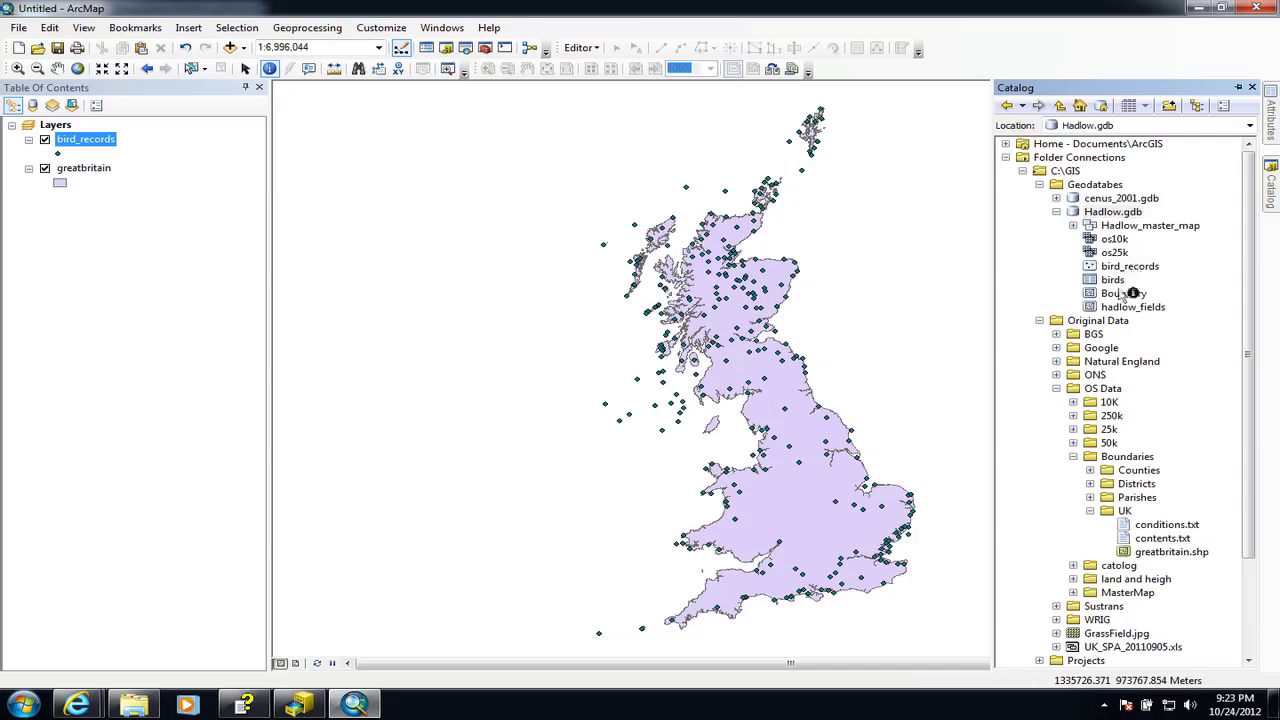
left_click(1145, 268)
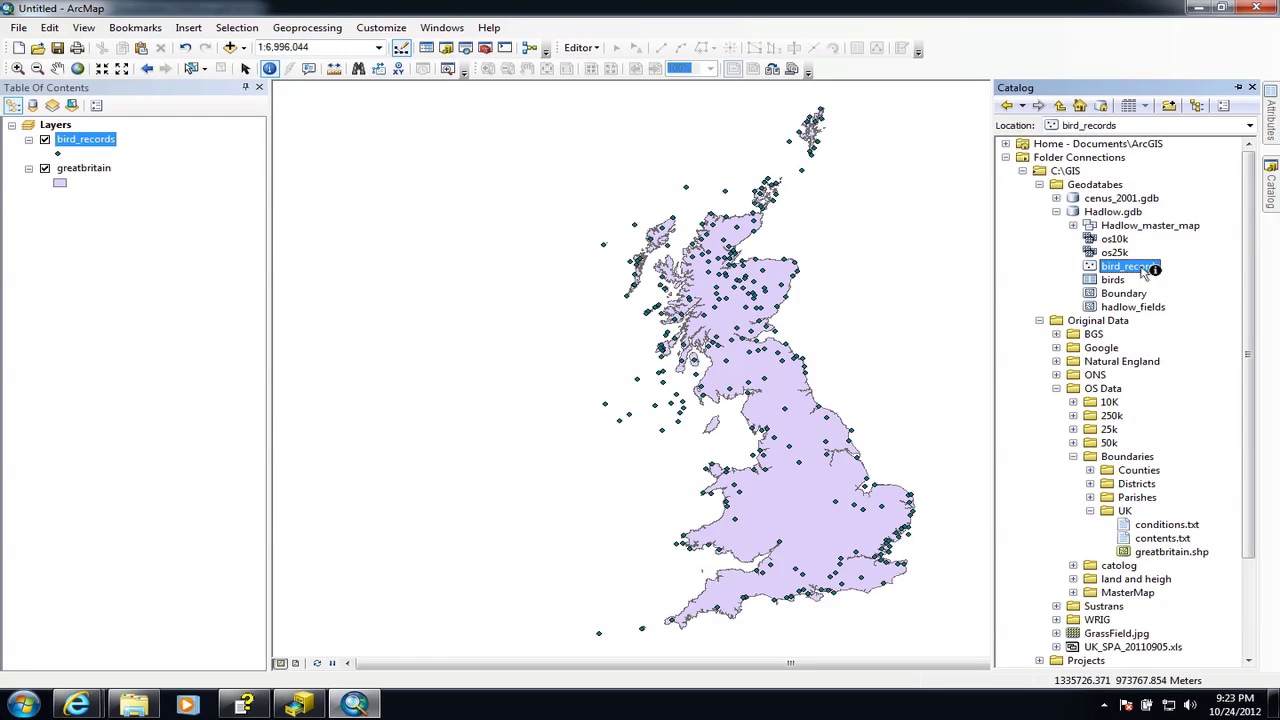